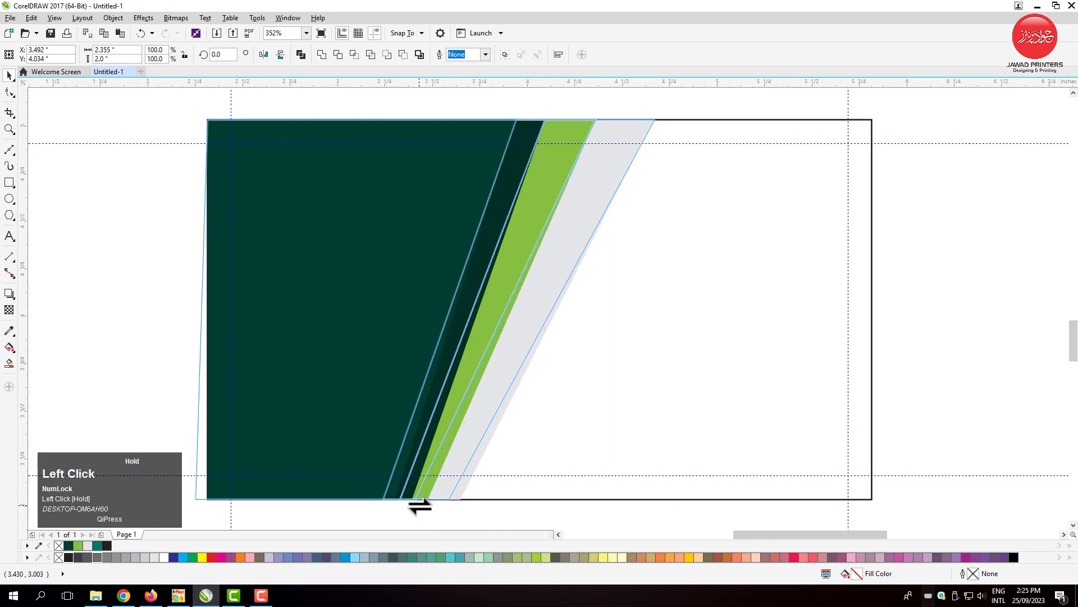
# Undo the last skew of the four coloured shapes on the lower card and deselect them
pyautogui.hotkey('ctrl', 'z')
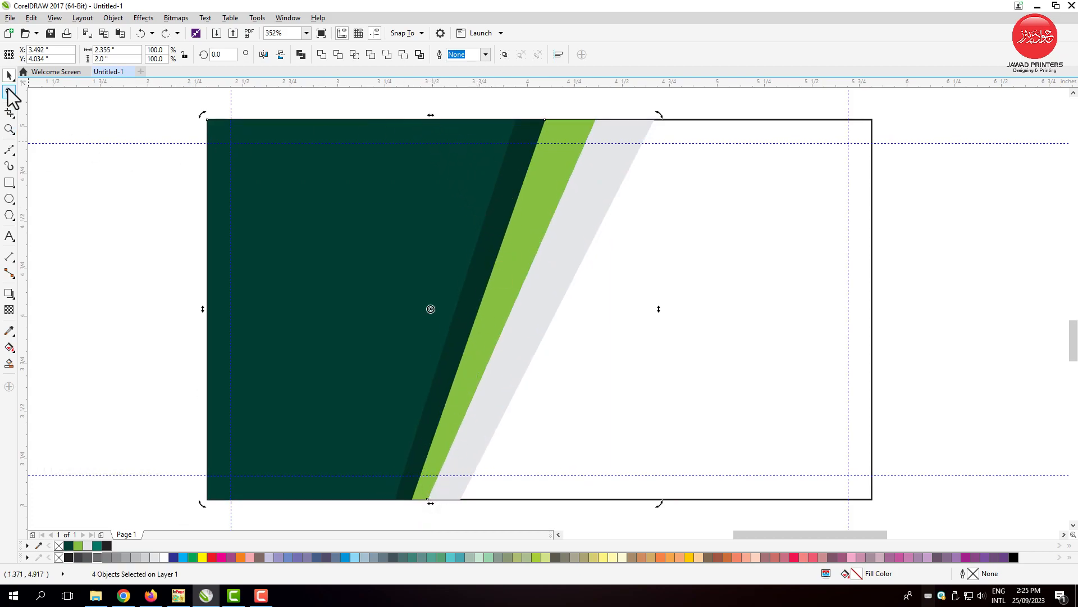
pyautogui.click(8, 76)
pyautogui.click(69, 169)
# Move the company logo and slogan group onto the upper card and centre it horizontally and vertically on the card
pyautogui.press('F3')
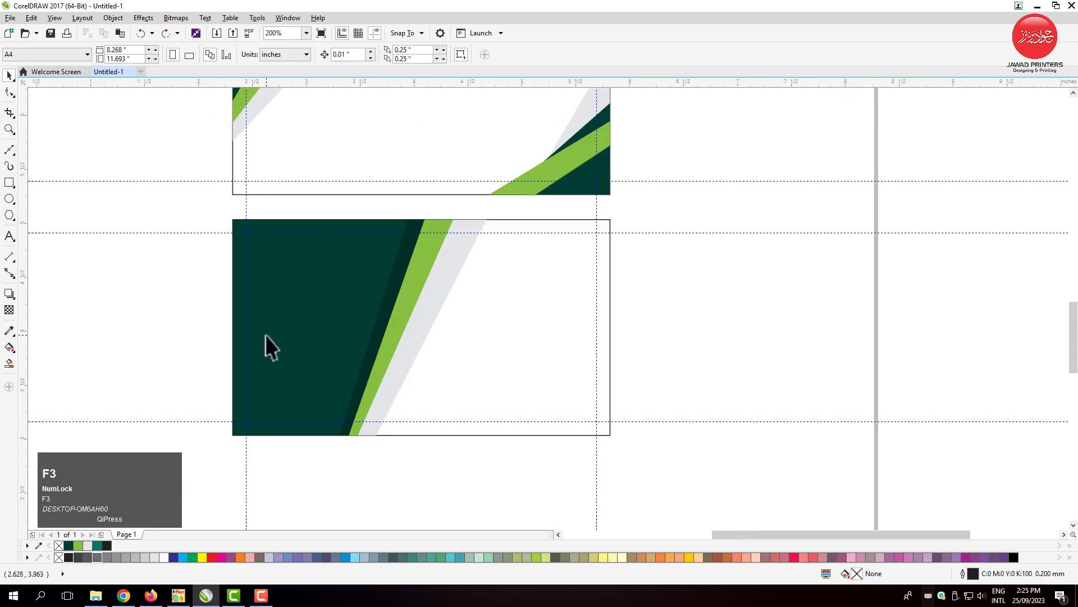
pyautogui.scroll(-2, 265, 336)
pyautogui.press('F3')
pyautogui.moveTo(193, 185); pyautogui.dragTo(389, 375)
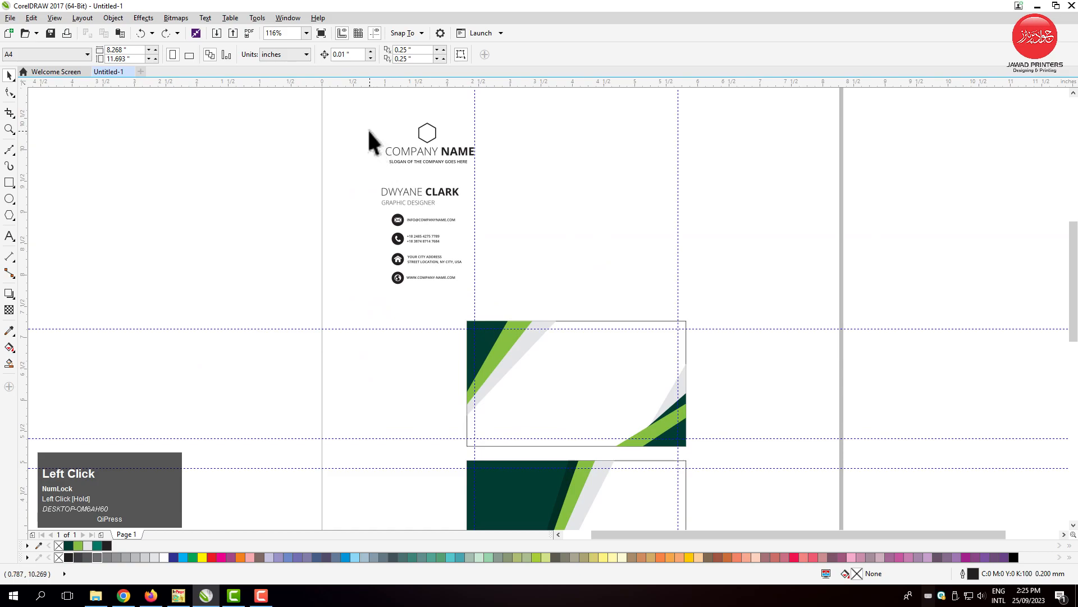
pyautogui.moveTo(470, 167); pyautogui.dragTo(592, 410)
pyautogui.keyDown('shift'); pyautogui.click(593, 415); pyautogui.keyUp('shift')
pyautogui.press('c')
pyautogui.press('e')
# Bring the company logo group to the front on the upper card
pyautogui.press('F2')
pyautogui.moveTo(488, 328); pyautogui.dragTo(714, 455)
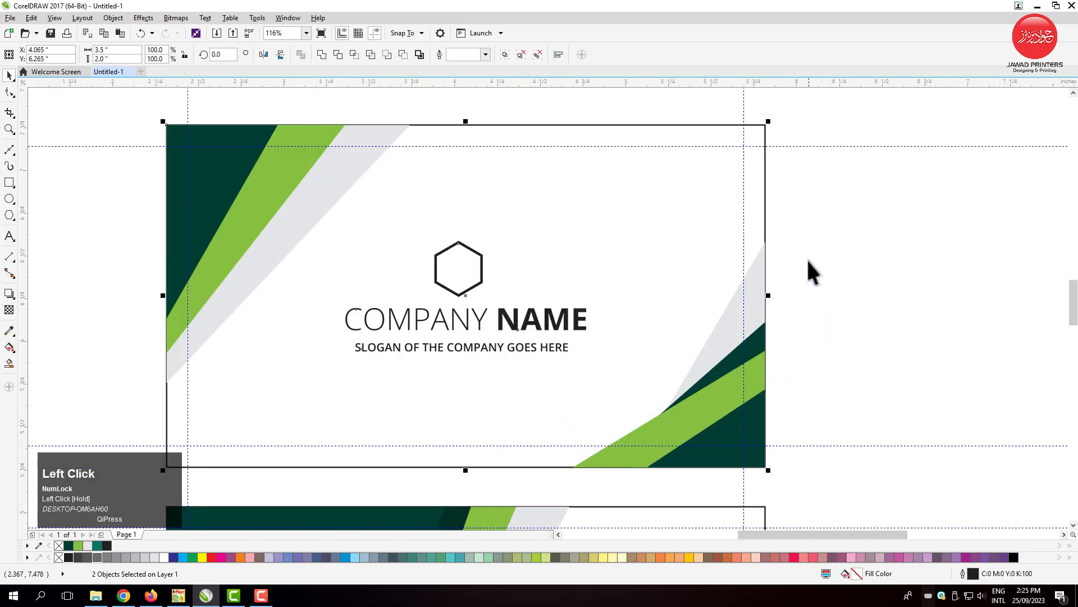
pyautogui.moveTo(321, 380); pyautogui.dragTo(315, 379)
pyautogui.hotkey('shift', 'pageup')
pyautogui.click(809, 297)
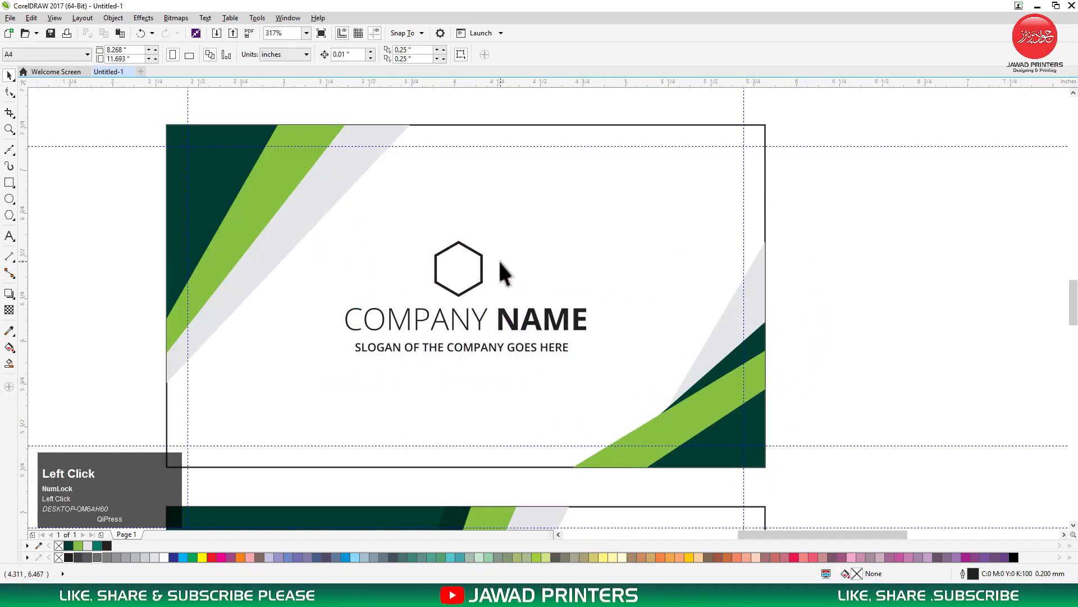
# Send the upper card's background rectangle to the back, behind the company logo
pyautogui.click(473, 258)
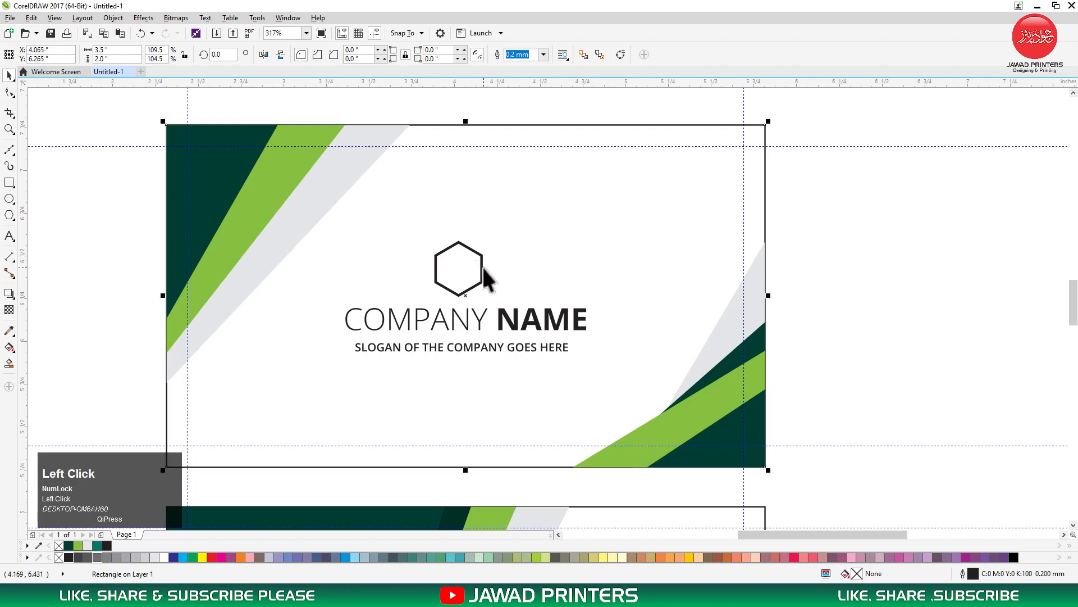
pyautogui.click(484, 268)
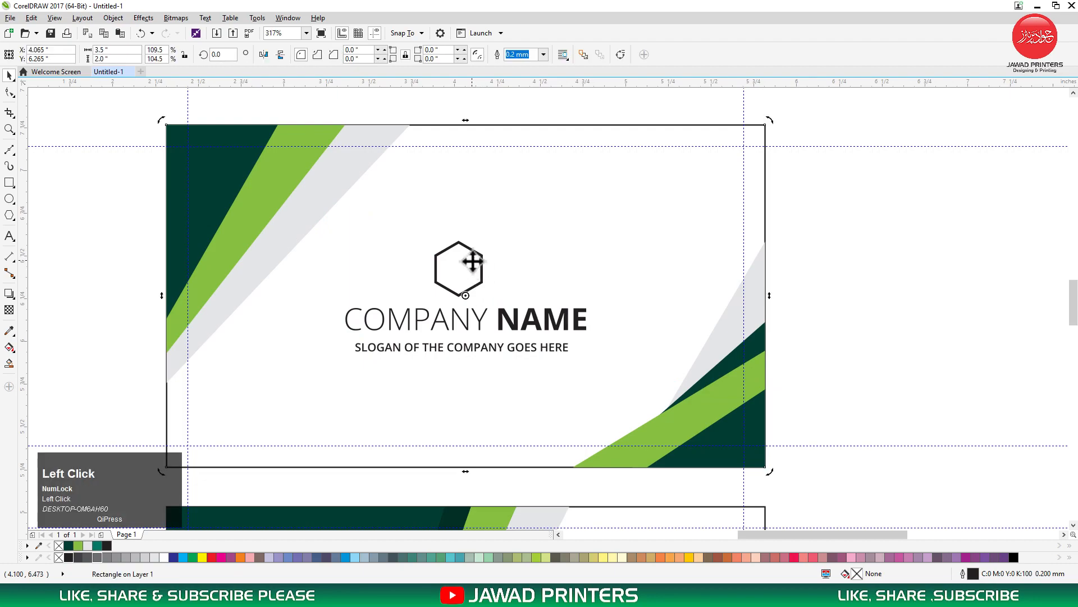
pyautogui.click(473, 261)
pyautogui.click(807, 270)
pyautogui.click(447, 273)
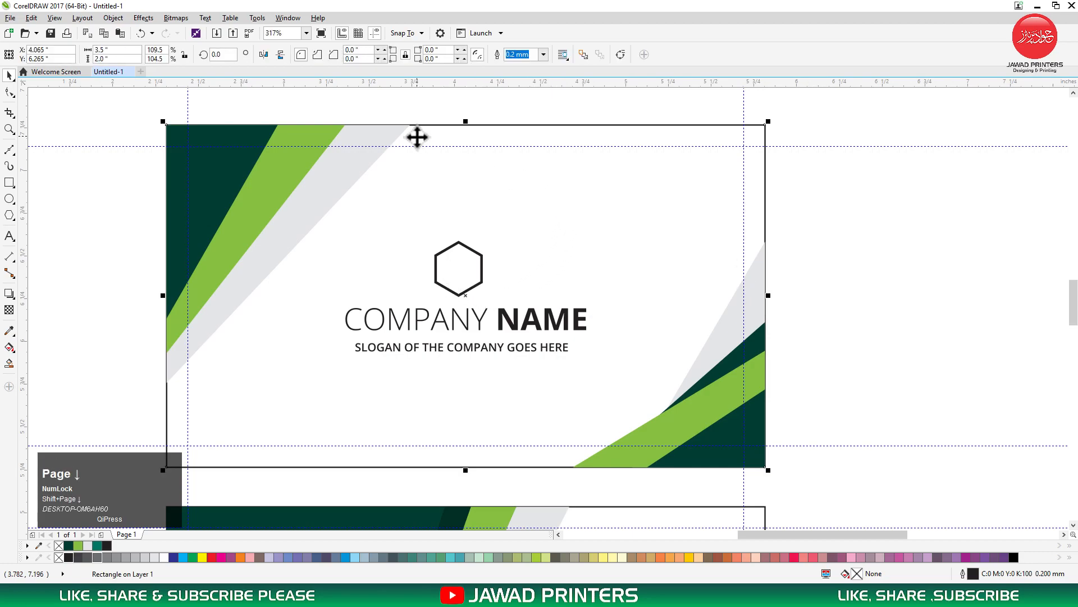
pyautogui.moveTo(468, 323); pyautogui.dragTo(308, 374)
pyautogui.hotkey('ctrl', 'z')
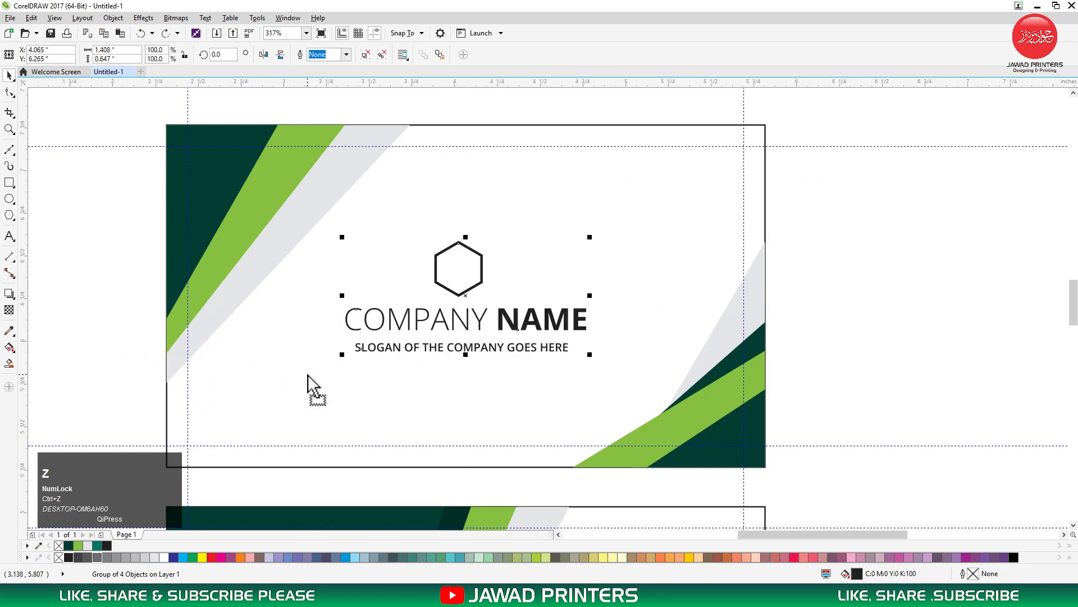
pyautogui.click(161, 266)
# Ungroup the logo and recolour its hexagon and the word NAME in the card's dark green
pyautogui.click(482, 295)
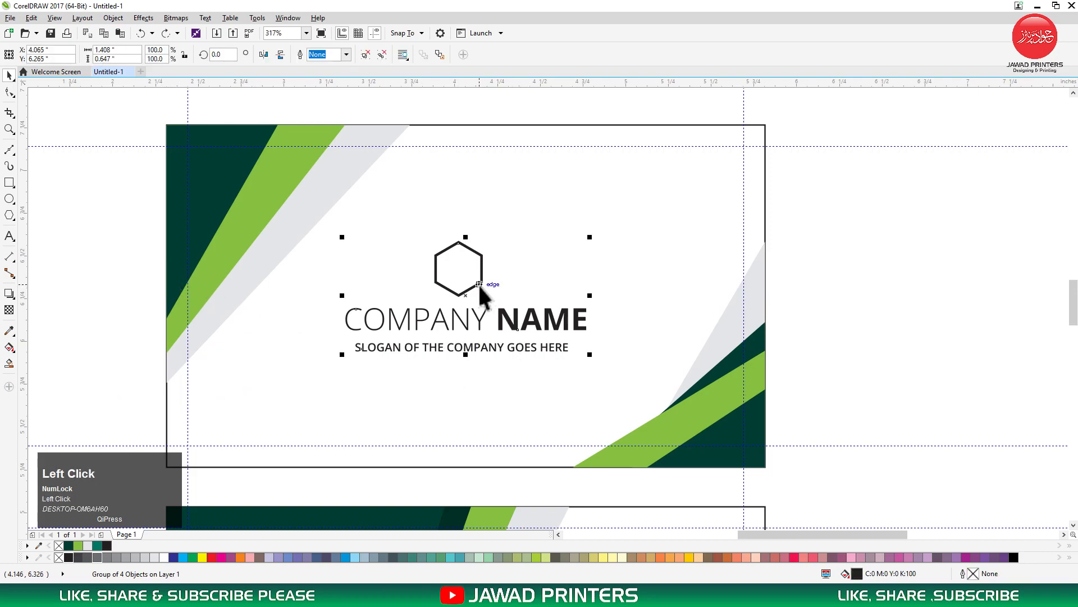
pyautogui.click(450, 295)
pyautogui.rightClick(69, 545)
pyautogui.click(500, 323)
pyautogui.click(67, 546)
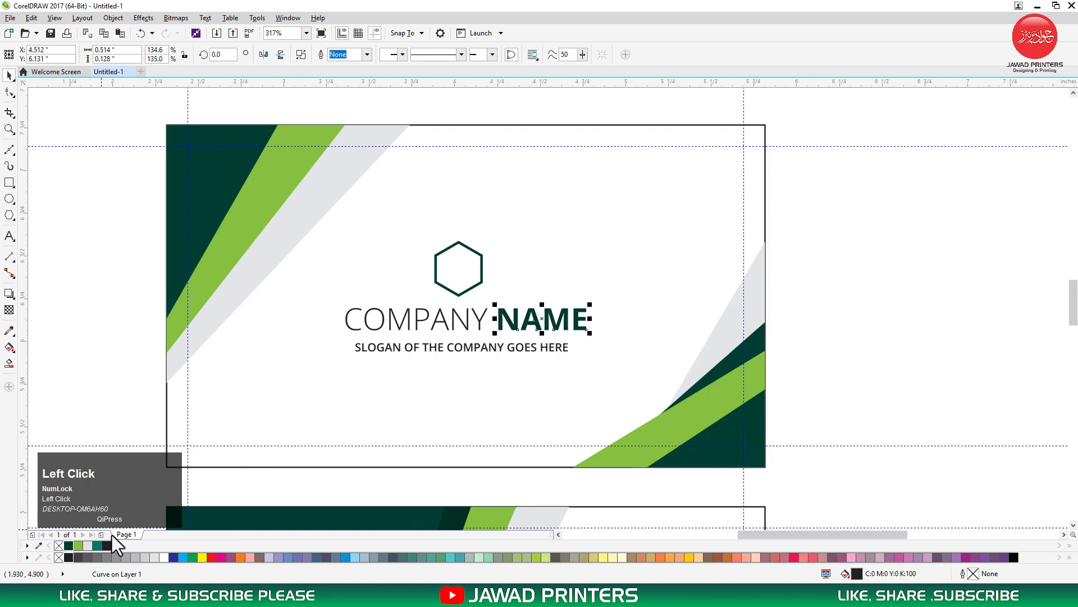
# Fill the slogan text under the company name with the card's light green
pyautogui.click(452, 361)
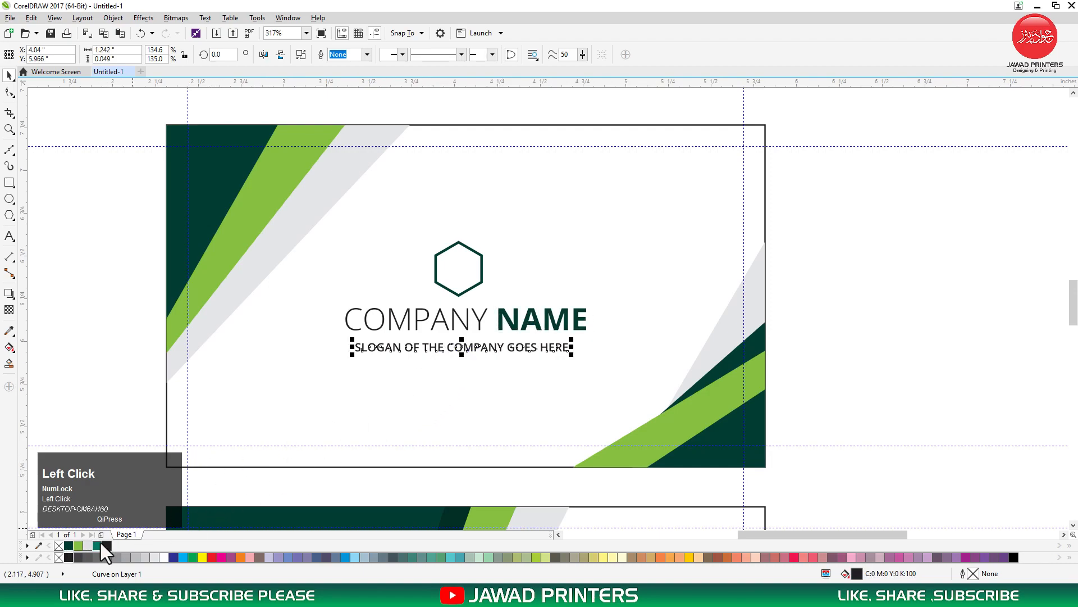
pyautogui.click(78, 546)
pyautogui.click(114, 334)
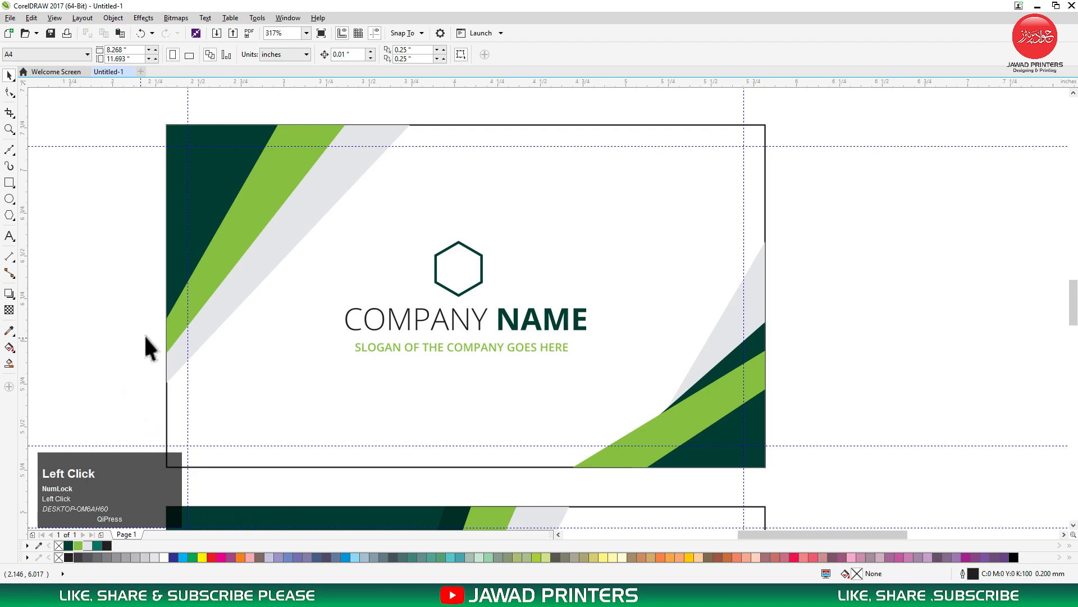
# Group the four logo elements again and centre the group on the upper card
pyautogui.moveTo(657, 192); pyautogui.dragTo(640, 227)
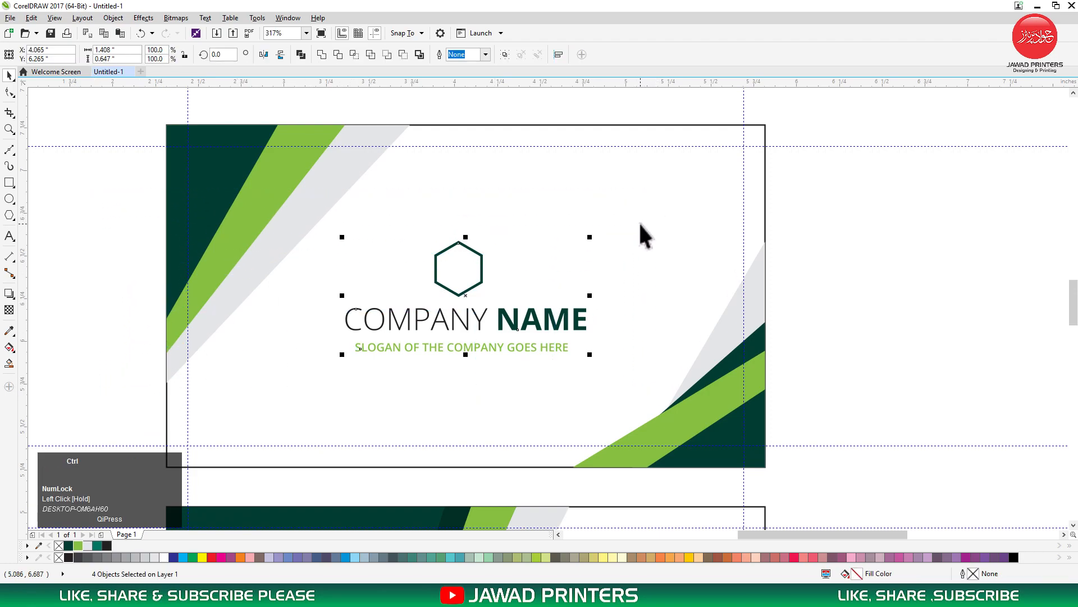
pyautogui.keyDown('shift'); pyautogui.click(554, 377); pyautogui.keyUp('shift')
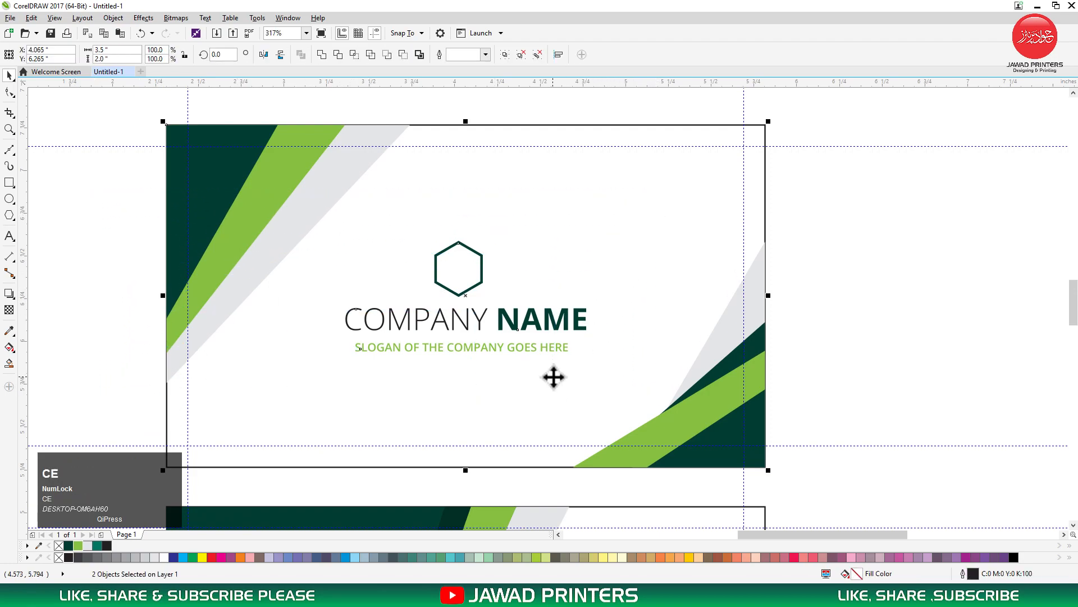
pyautogui.click(835, 304)
# Move the name, job title and contact details down beside the lower card
pyautogui.press('F3')
pyautogui.press('F3')
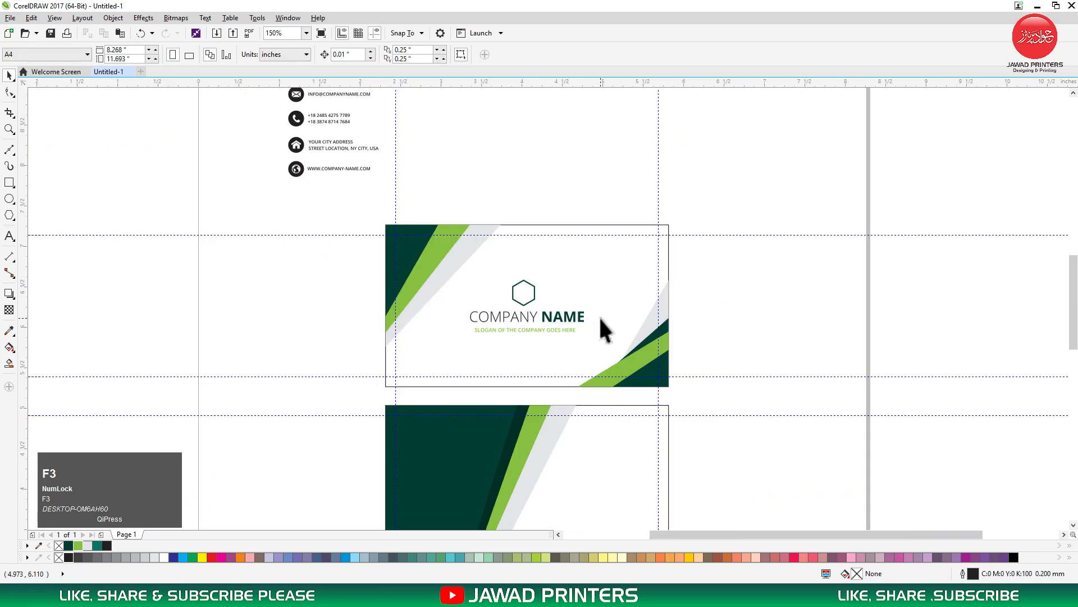
pyautogui.click(472, 209)
pyautogui.moveTo(481, 245); pyautogui.dragTo(464, 403)
pyautogui.press('F2')
pyautogui.moveTo(424, 354); pyautogui.dragTo(655, 455)
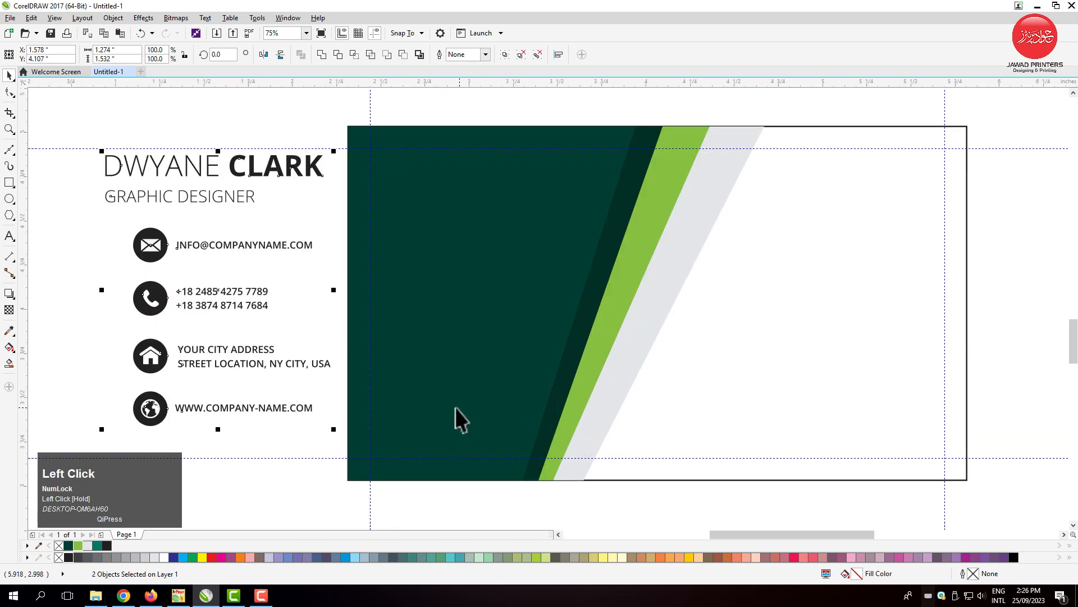
pyautogui.click(94, 221)
# Place the name and job title group in the upper part of the dark green panel and bring it to the front
pyautogui.moveTo(169, 177); pyautogui.dragTo(447, 190)
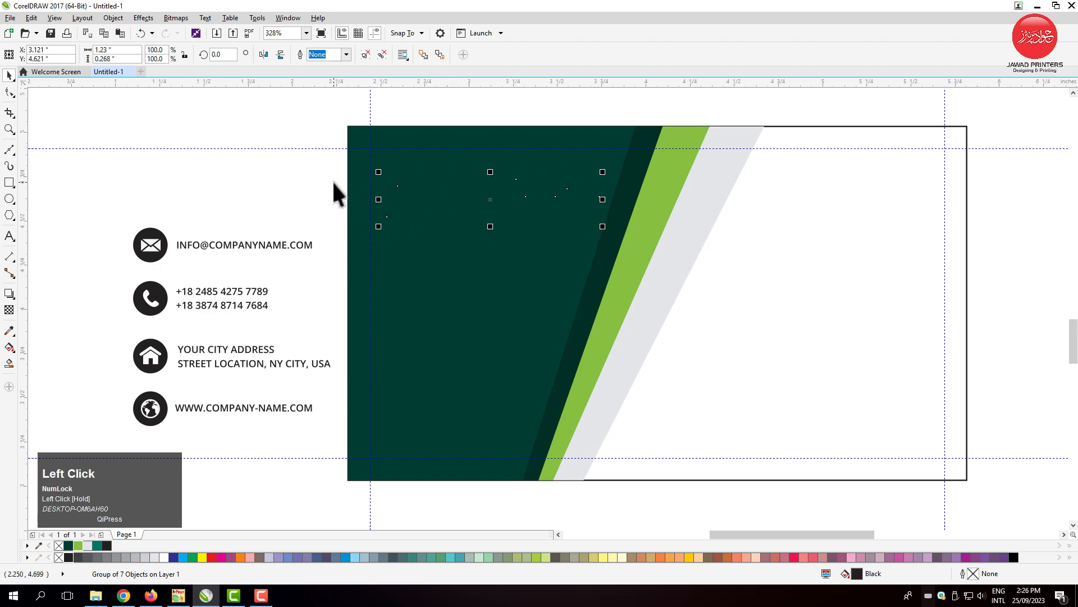
pyautogui.hotkey('shift', 'pageup')
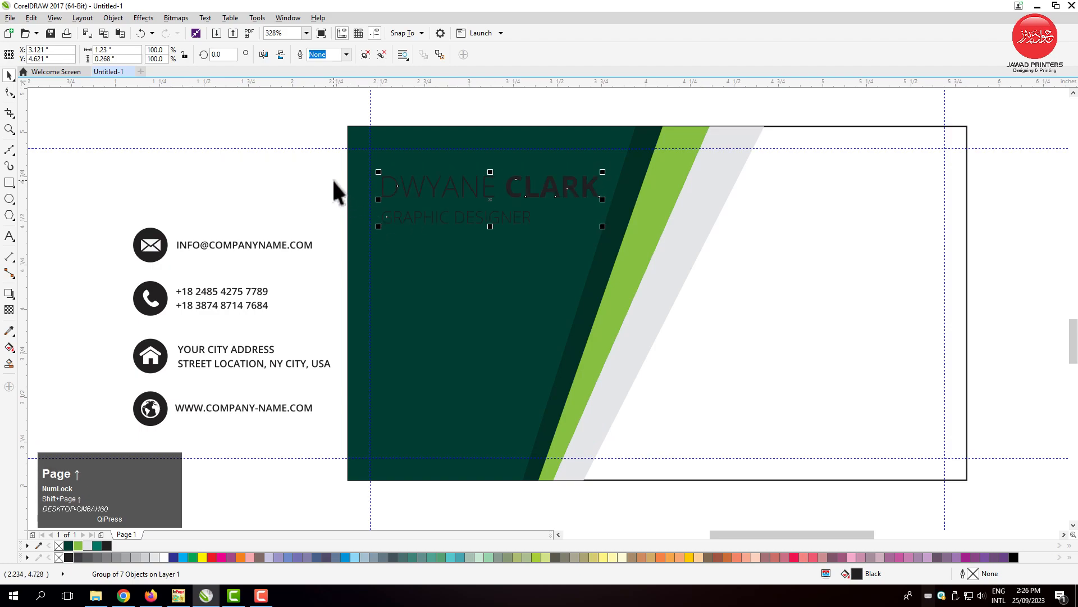
pyautogui.click(361, 77)
# Fill the GRAPHIC DESIGNER job title with light green
pyautogui.press('F2')
pyautogui.moveTo(309, 151); pyautogui.dragTo(646, 261)
pyautogui.click(55, 306)
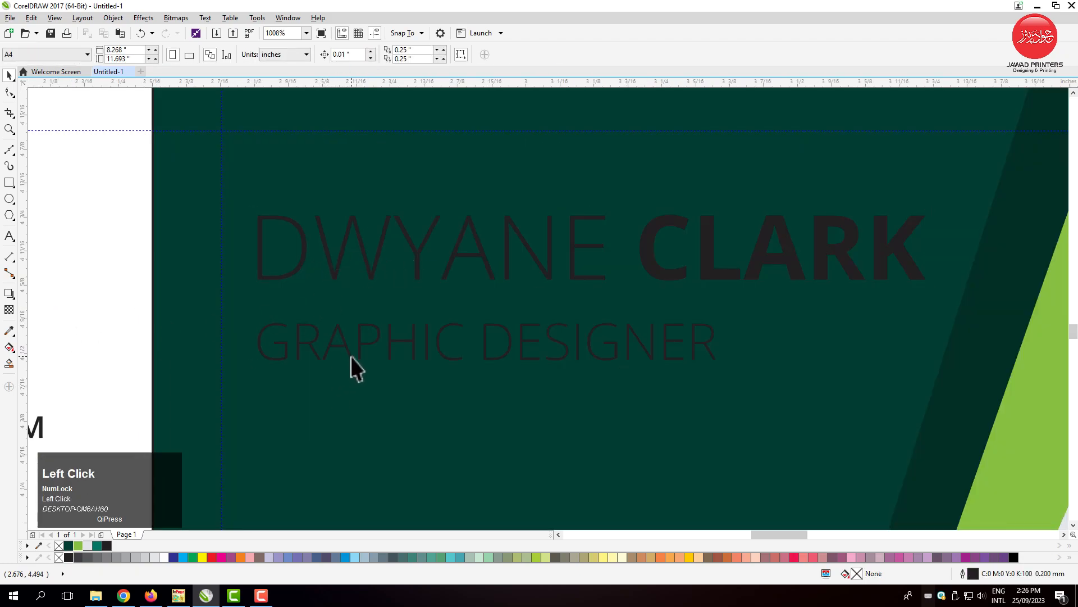
pyautogui.click(350, 356)
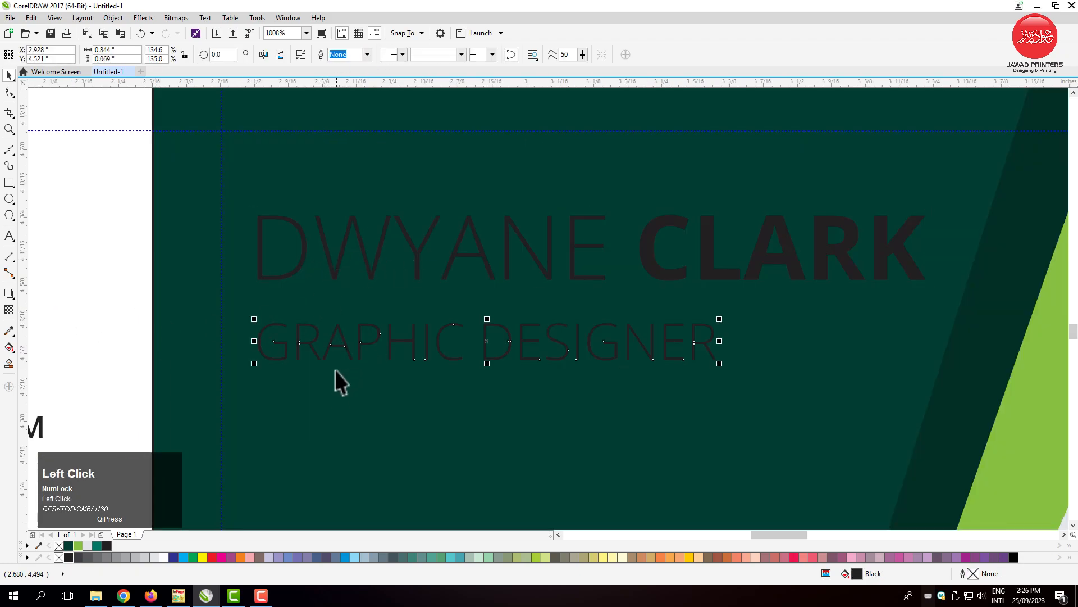
pyautogui.click(78, 545)
# Fill the first name on the dark panel with white and the bold last name with light green
pyautogui.click(416, 278)
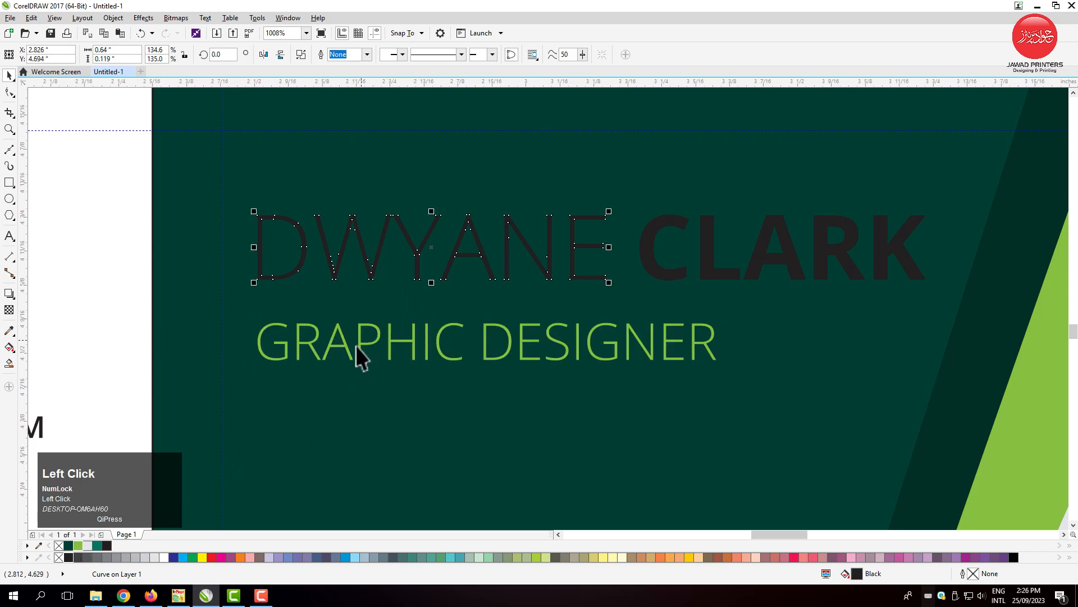
pyautogui.click(79, 546)
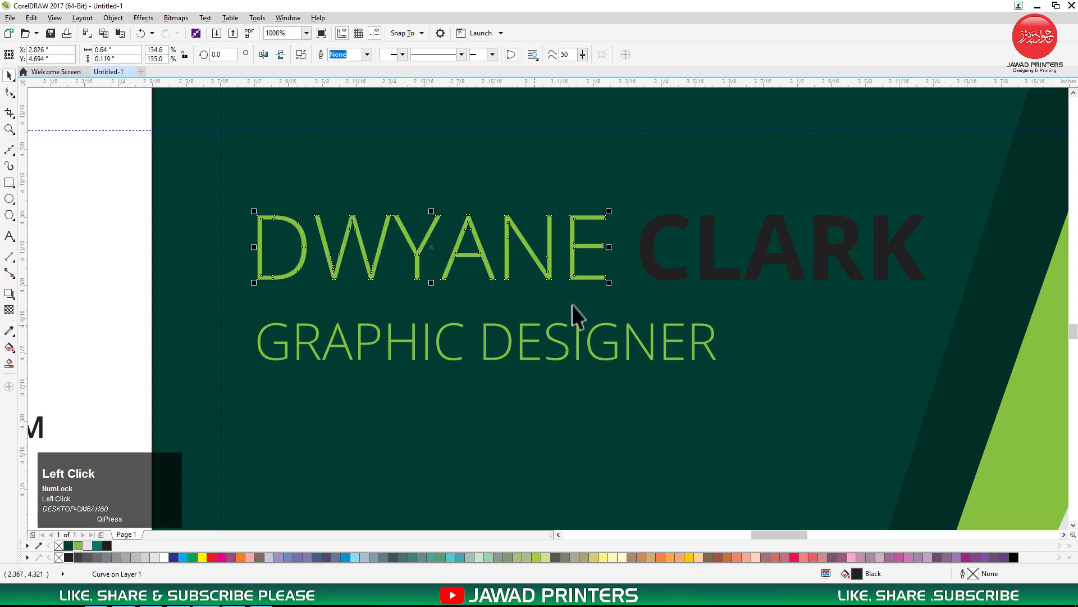
pyautogui.click(161, 558)
pyautogui.click(652, 269)
pyautogui.moveTo(73, 199); pyautogui.dragTo(947, 317)
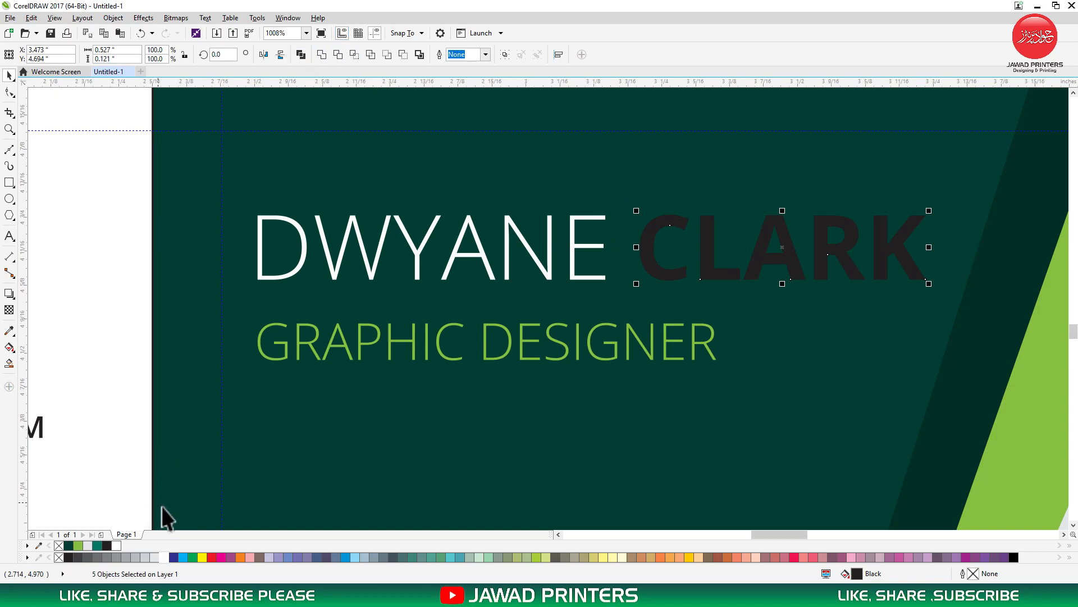
pyautogui.click(79, 546)
pyautogui.click(100, 270)
# Move the contact details group onto the lower part of the lower card's white area and nudge it up slightly
pyautogui.press('F4')
pyautogui.press('F2')
pyautogui.moveTo(688, 479); pyautogui.dragTo(814, 519)
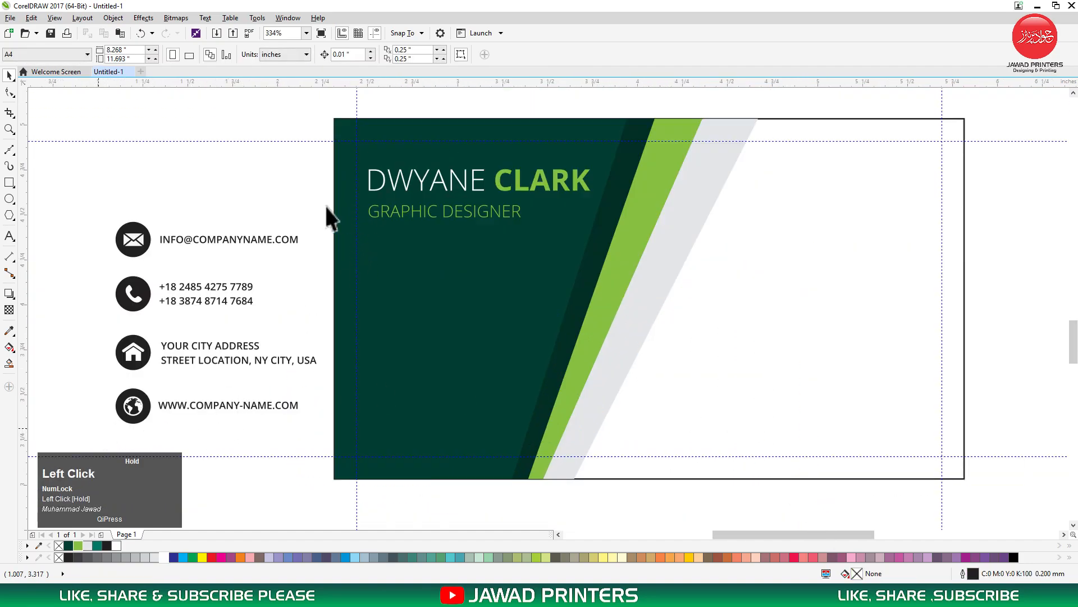
pyautogui.moveTo(75, 191); pyautogui.dragTo(353, 447)
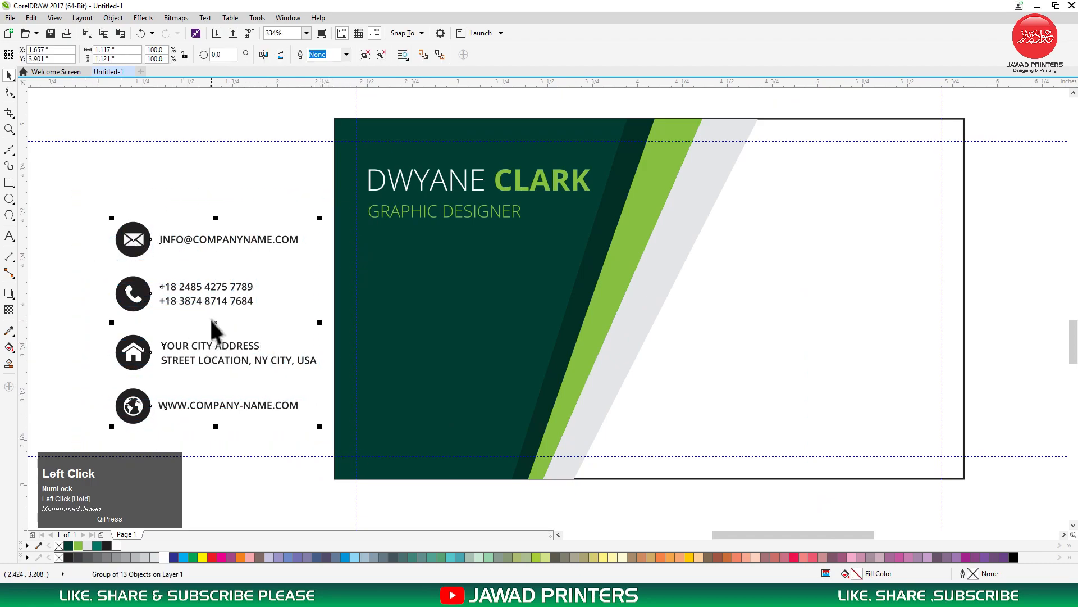
pyautogui.moveTo(217, 320); pyautogui.dragTo(852, 354)
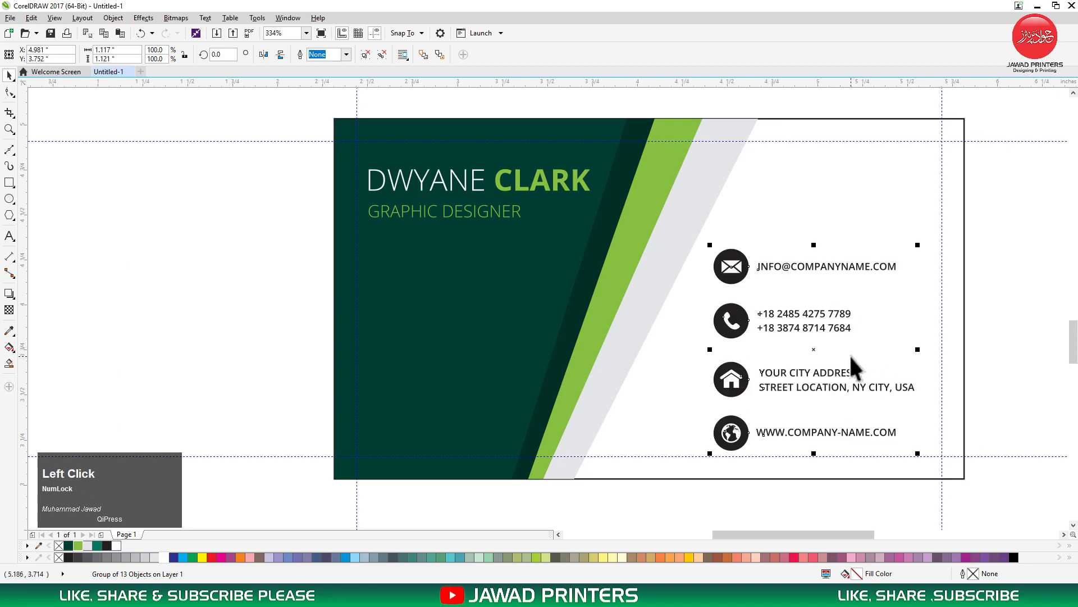
pyautogui.press('Up')
# Ungroup the contact details on the lower card into separate icons and text lines
pyautogui.moveTo(964, 245); pyautogui.dragTo(671, 477)
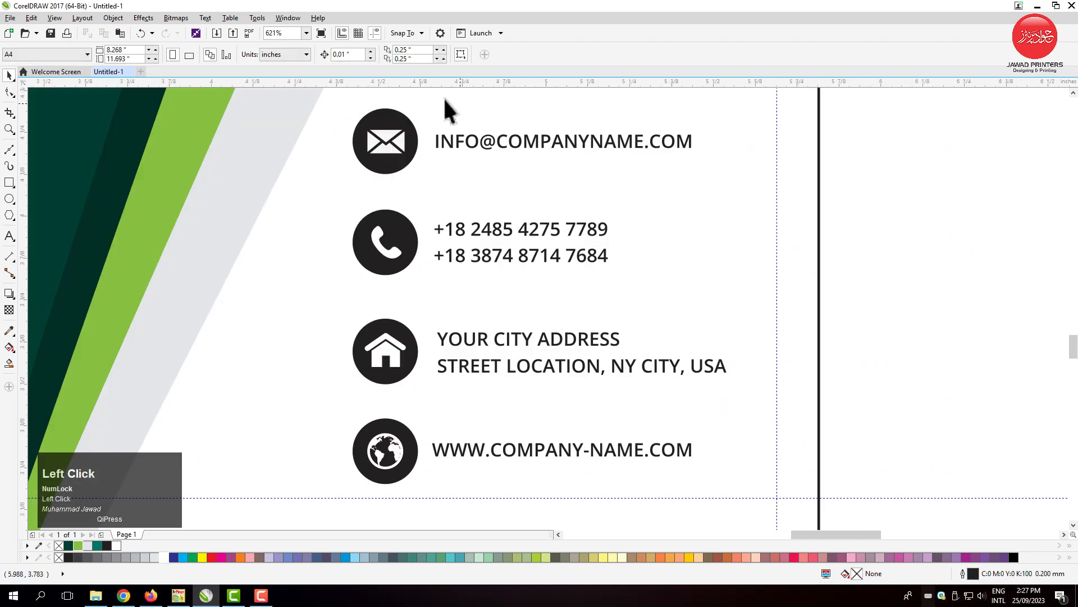
pyautogui.click(550, 93)
pyautogui.moveTo(855, 110); pyautogui.dragTo(301, 518)
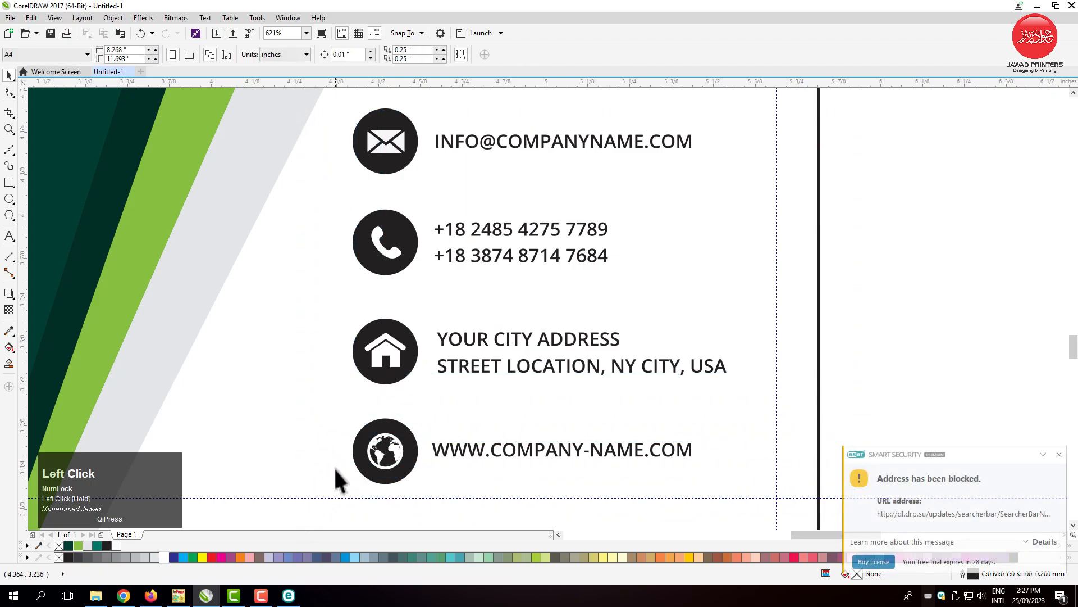
pyautogui.moveTo(472, 391); pyautogui.dragTo(302, 512)
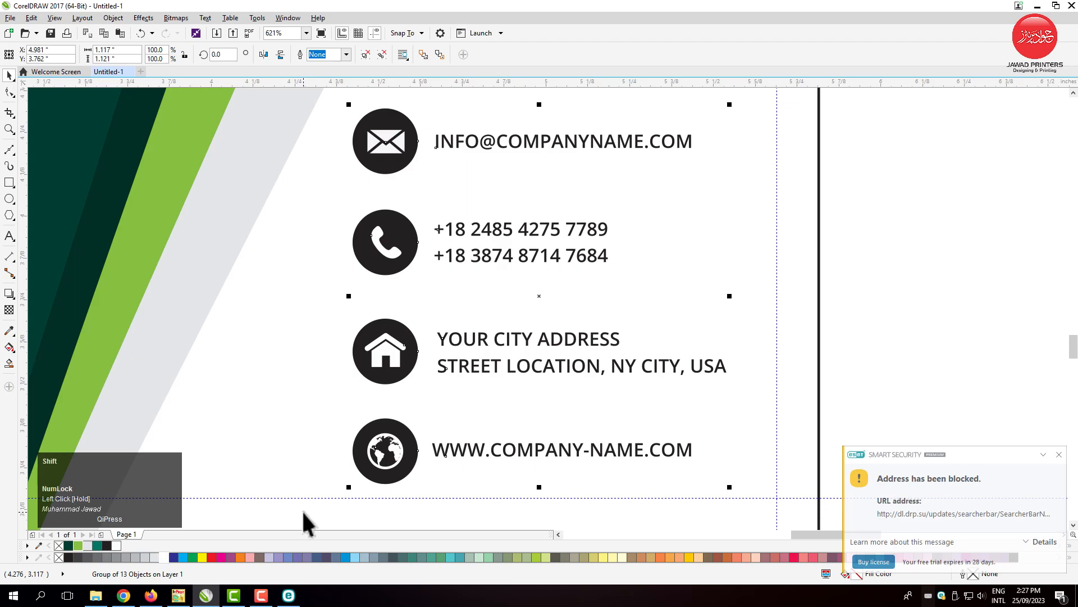
pyautogui.click(428, 58)
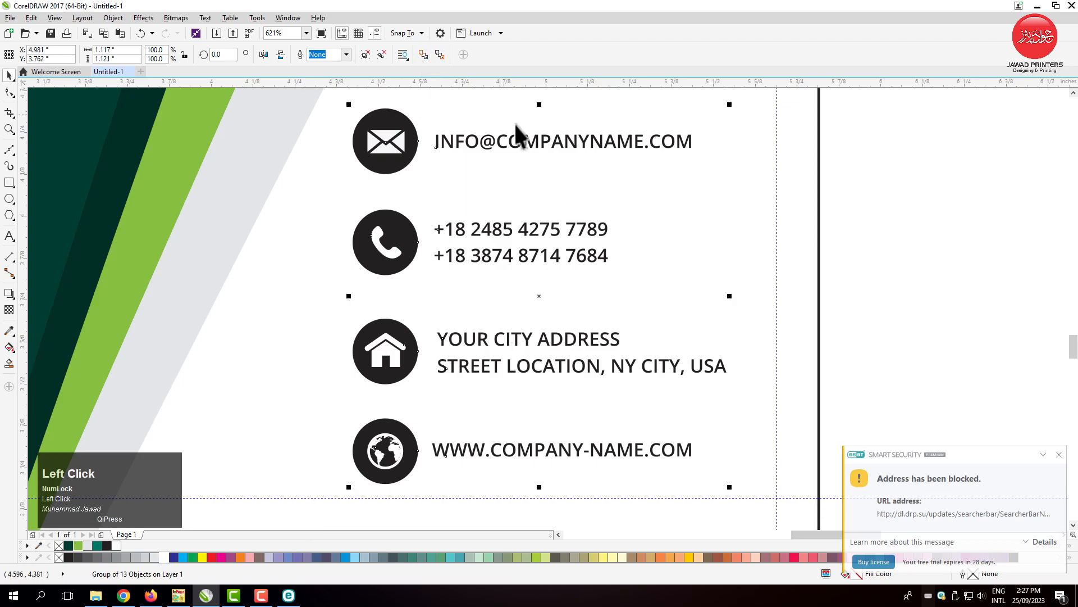
pyautogui.click(867, 179)
pyautogui.click(418, 143)
pyautogui.hotkey('ctrl', 'u')
pyautogui.click(853, 192)
# Fill the envelope icon's circle with light green and the phone icon's circle with dark green
pyautogui.click(415, 137)
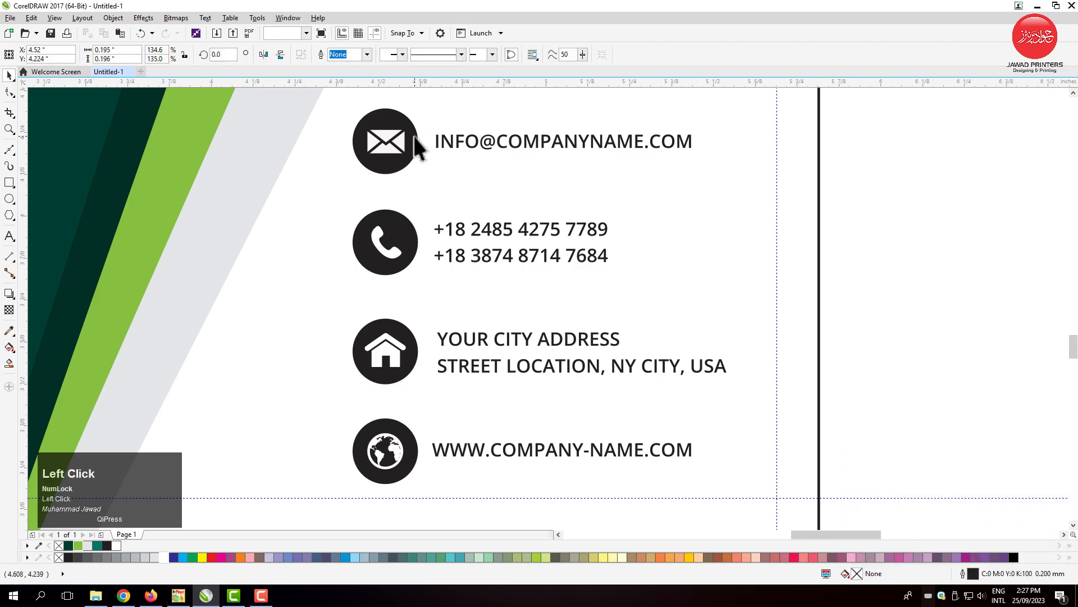
pyautogui.click(417, 148)
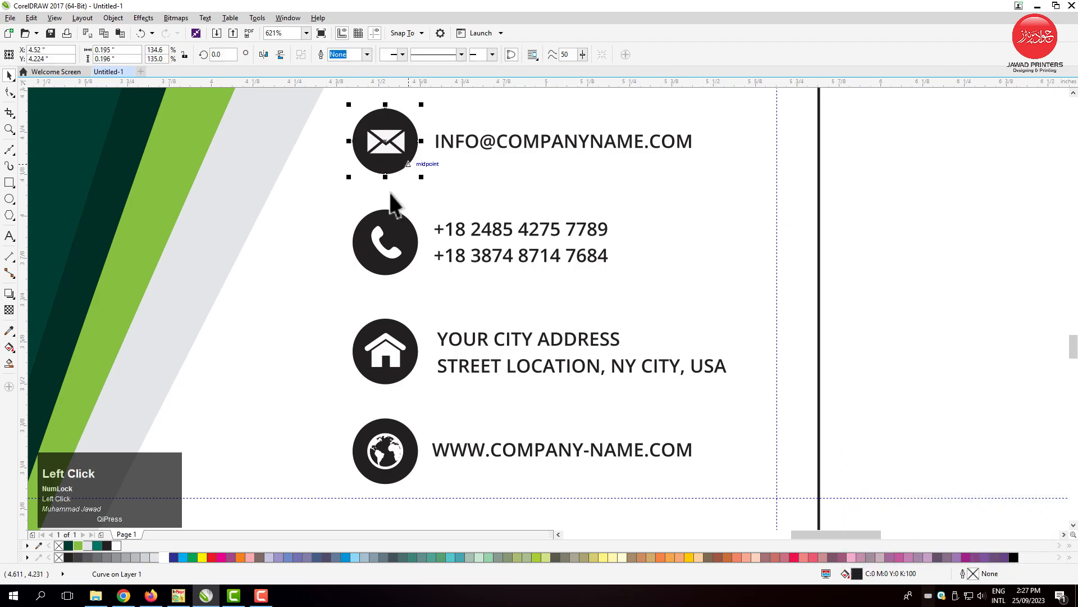
pyautogui.click(78, 545)
pyautogui.click(393, 268)
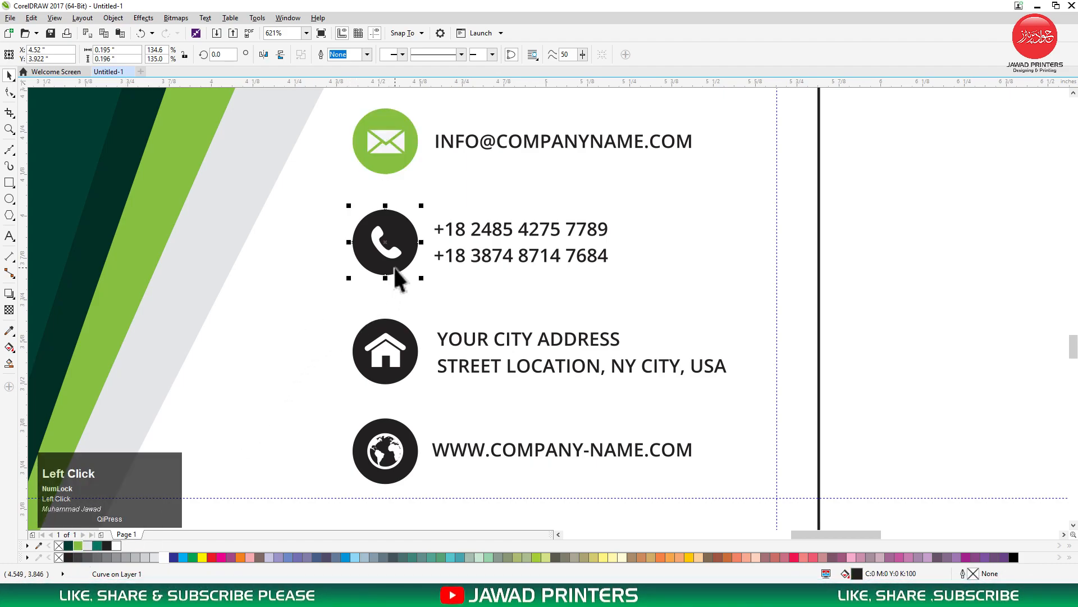
pyautogui.click(70, 544)
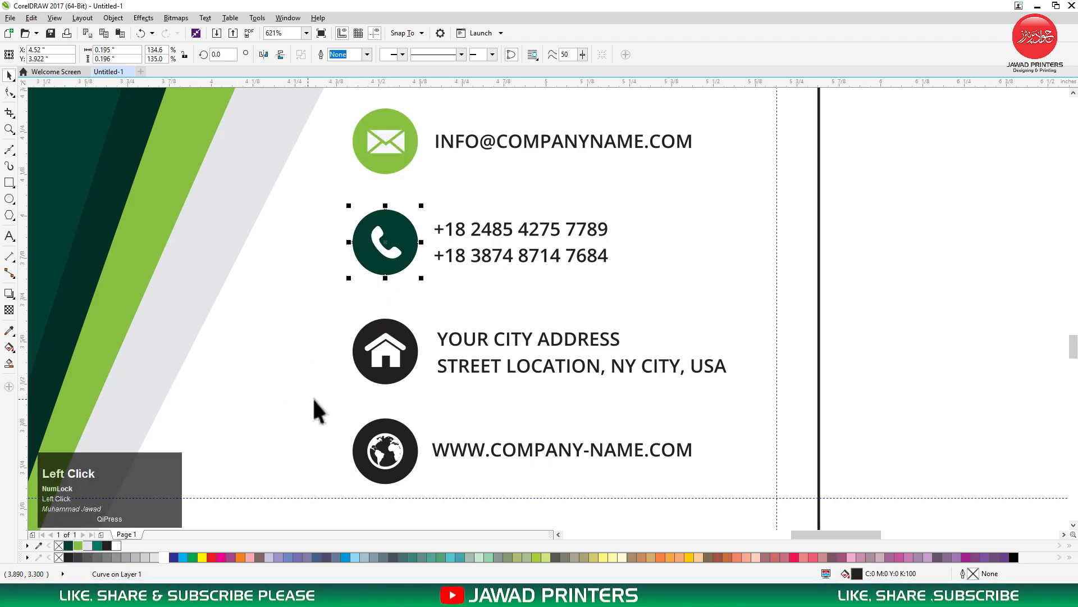
# Fill the house icon's circle with light green and the globe icon's circle with dark green
pyautogui.click(412, 377)
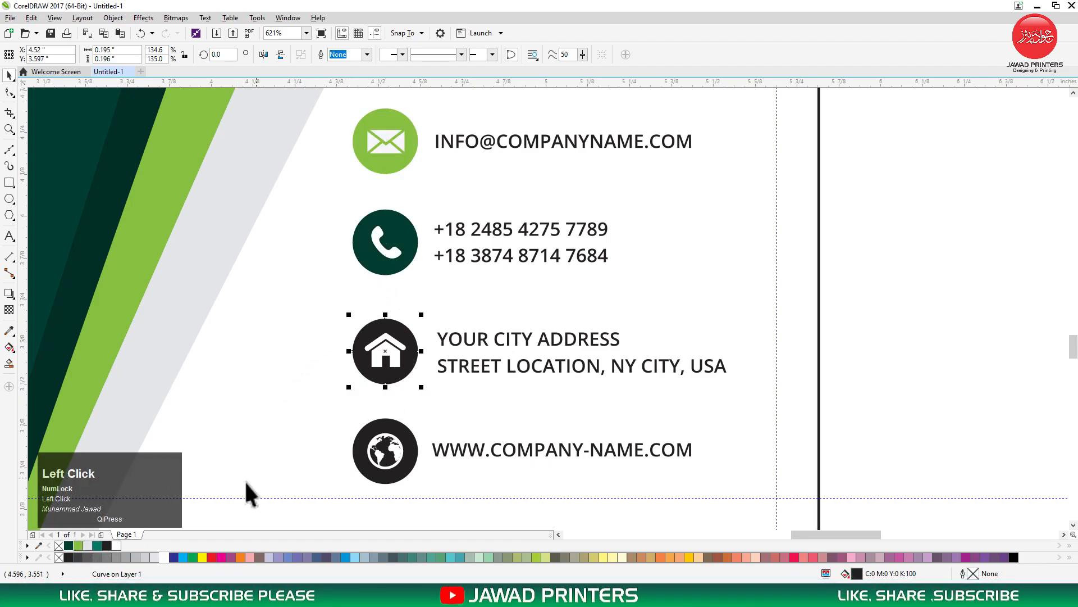
pyautogui.click(80, 545)
pyautogui.click(410, 464)
pyautogui.click(69, 544)
# Fill all the contact text lines on the lower card with dark green
pyautogui.moveTo(882, 108); pyautogui.dragTo(417, 499)
pyautogui.moveTo(181, 500); pyautogui.dragTo(181, 501)
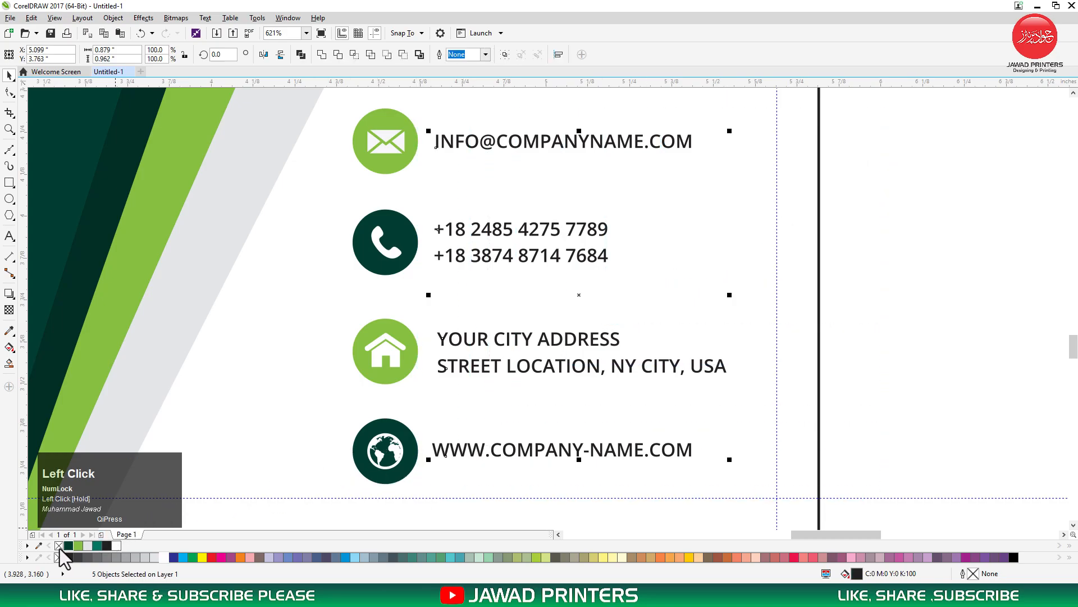
pyautogui.click(66, 546)
pyautogui.click(715, 315)
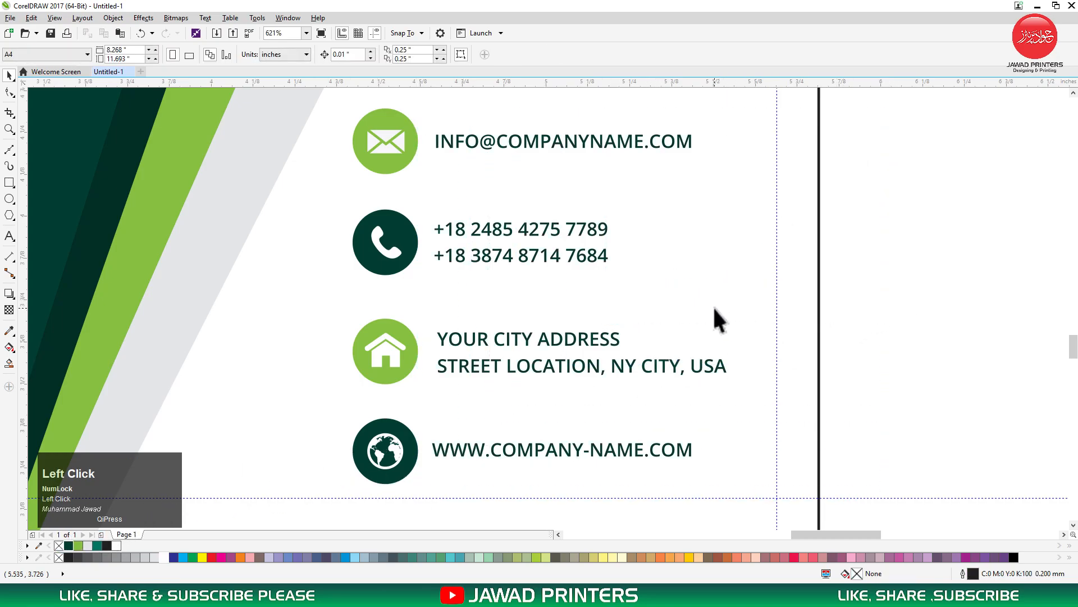
# Place a copy of the upper card's logo group on the blank area beside the lower card's dark panel
pyautogui.press('F4')
pyautogui.click(817, 332)
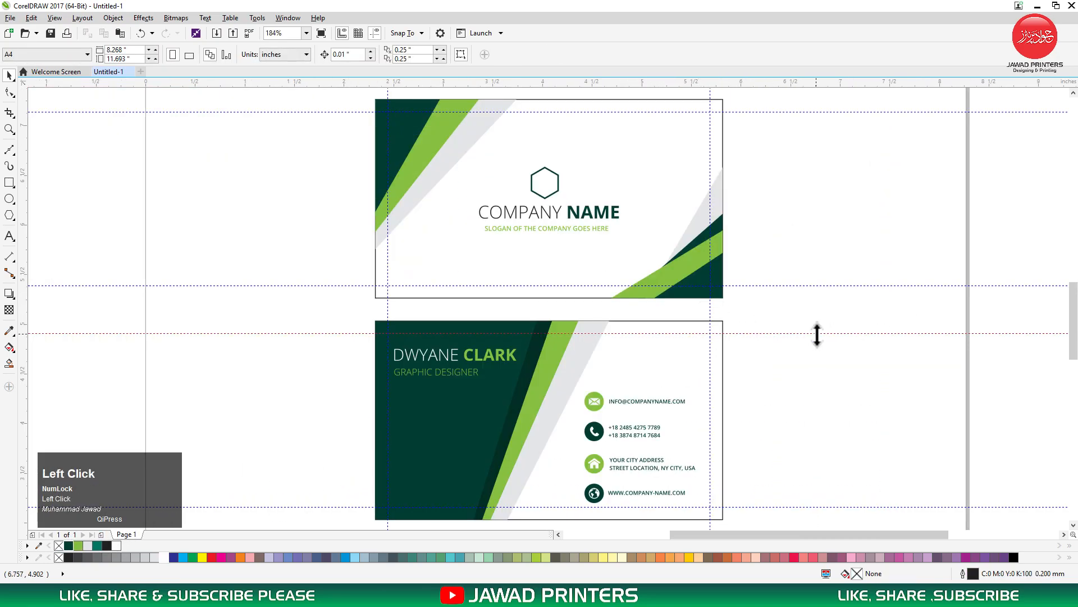
pyautogui.click(345, 253)
pyautogui.moveTo(769, 148); pyautogui.dragTo(667, 186)
pyautogui.moveTo(518, 236); pyautogui.dragTo(469, 251)
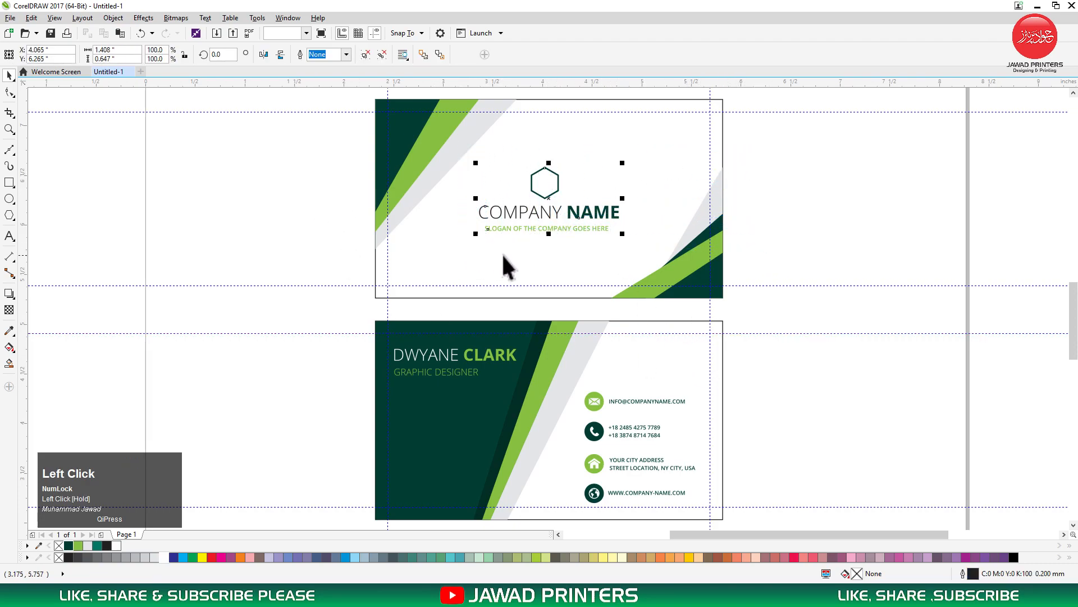
pyautogui.moveTo(550, 201); pyautogui.dragTo(297, 388)
# Group the name and job title and move them from the dark panel to the white area above the contact details
pyautogui.moveTo(359, 339); pyautogui.dragTo(548, 399)
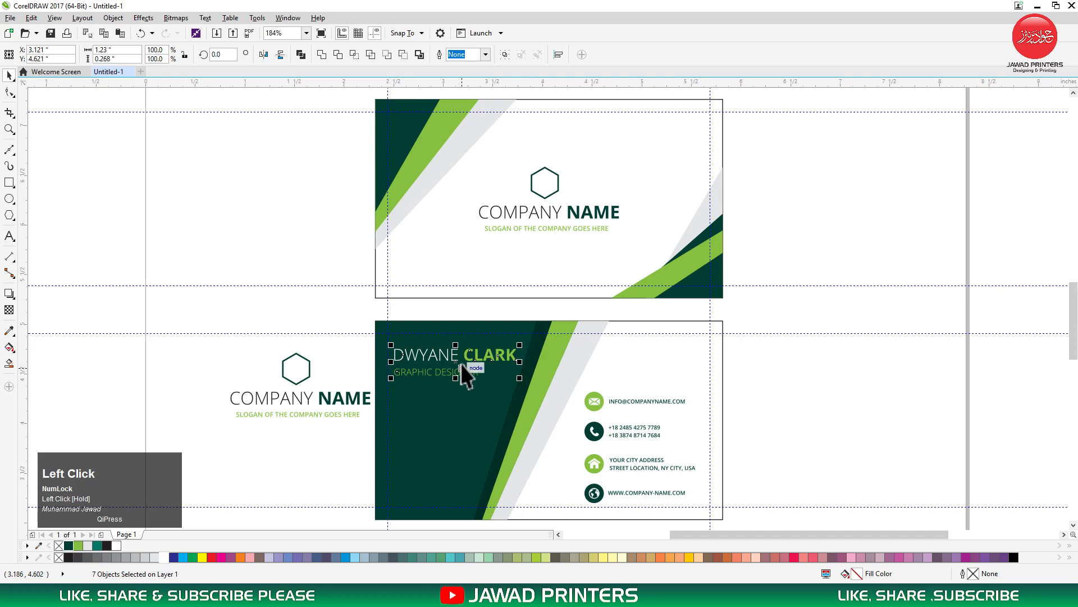
pyautogui.hotkey('ctrl', 'g')
pyautogui.moveTo(456, 365); pyautogui.dragTo(664, 365)
# Ungroup the name and job title and fill the white first name with dark green
pyautogui.press('F2')
pyautogui.moveTo(542, 333); pyautogui.dragTo(721, 403)
pyautogui.click(494, 233)
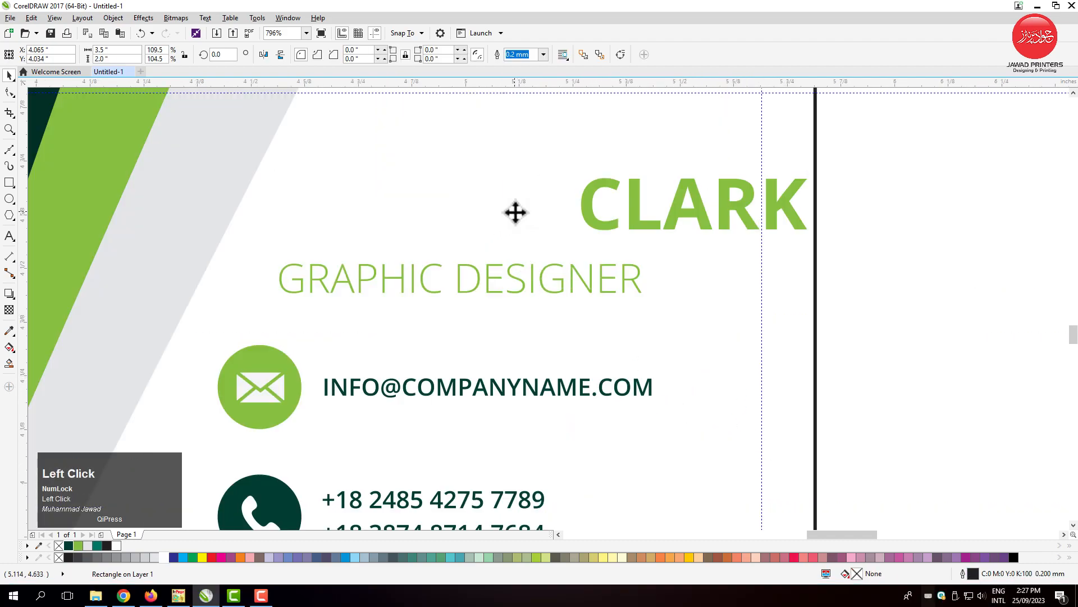
pyautogui.click(538, 223)
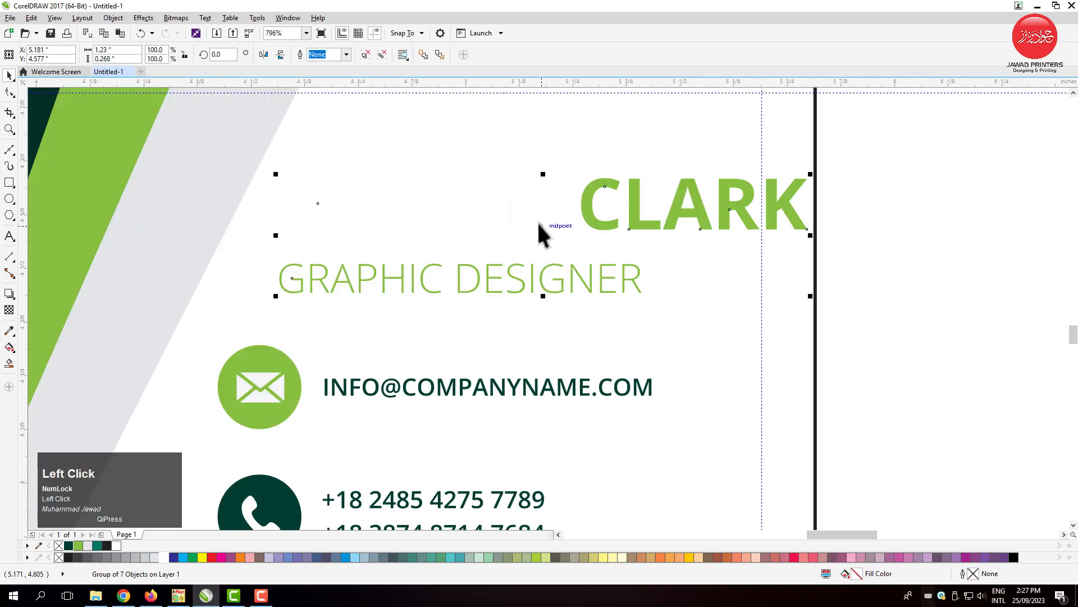
pyautogui.click(443, 214)
pyautogui.moveTo(880, 224)
pyautogui.mouseDown()
pyautogui.moveTo(907, 264)
pyautogui.moveTo(190, 197)
pyautogui.mouseUp()
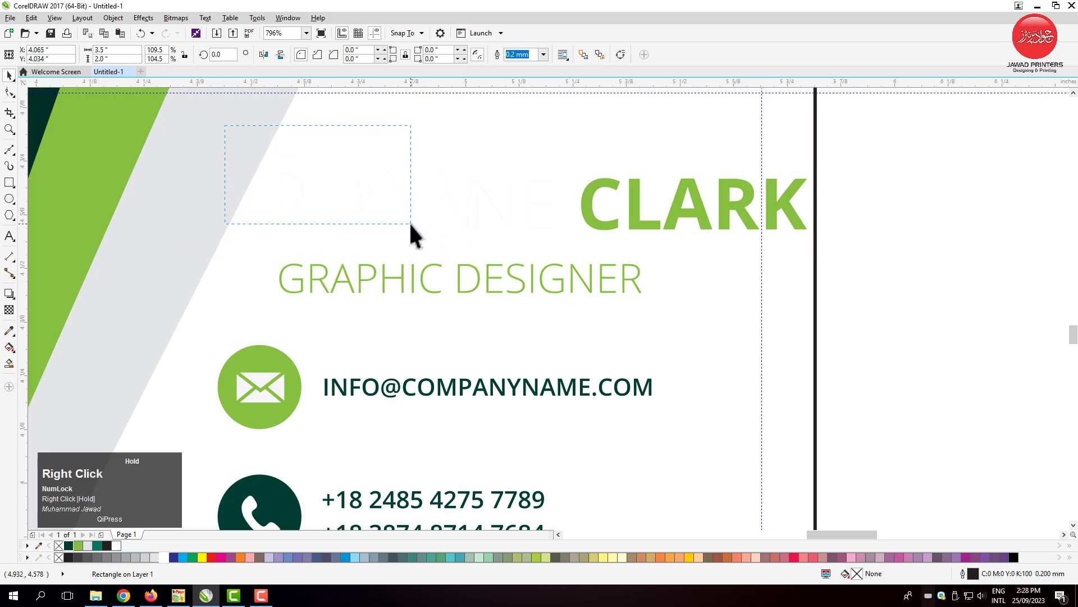
pyautogui.moveTo(567, 261); pyautogui.dragTo(583, 264)
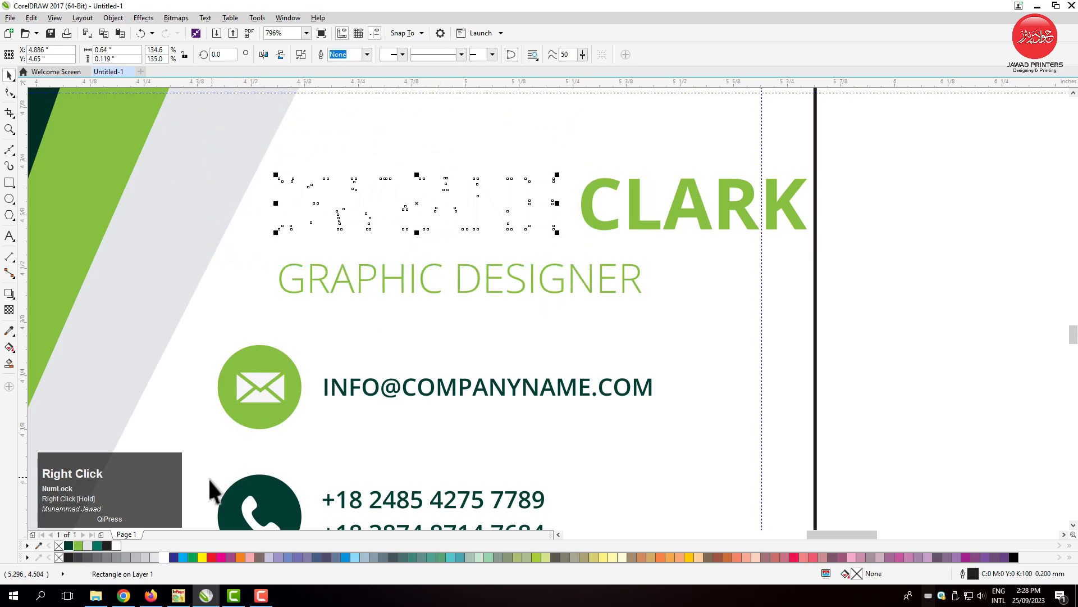
pyautogui.click(71, 544)
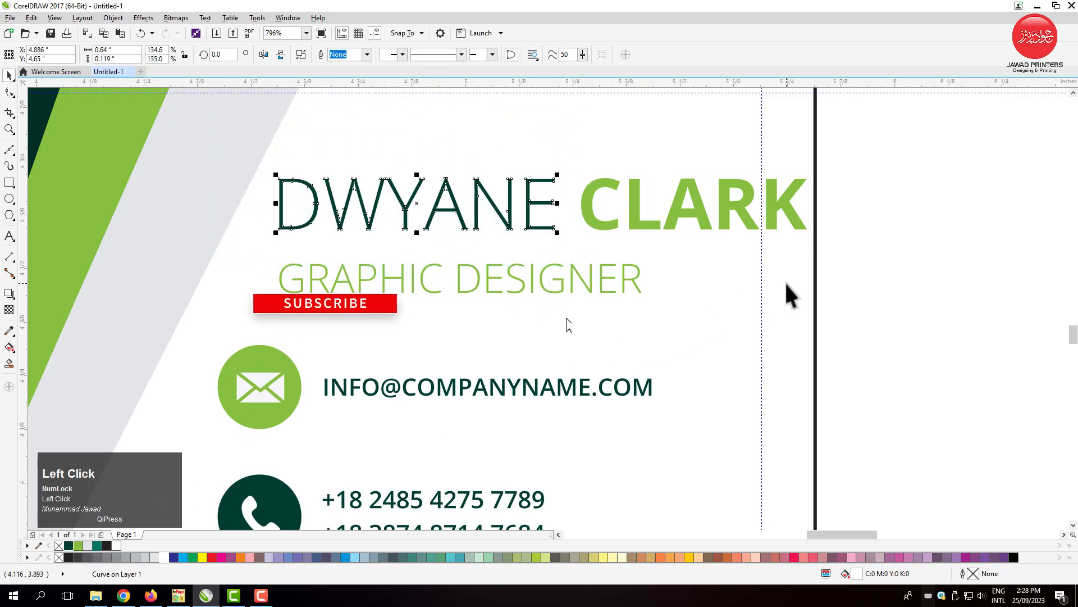
# Scale the name and job title down to about 1.07 inches wide and move them inside the margin guide
pyautogui.moveTo(892, 159); pyautogui.dragTo(274, 316)
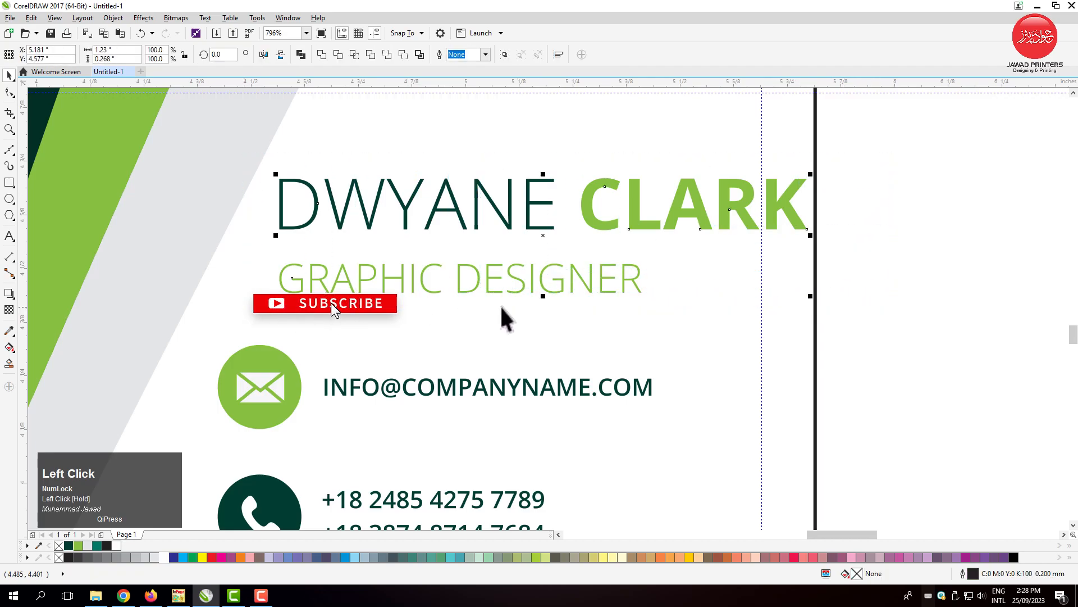
pyautogui.moveTo(811, 296); pyautogui.dragTo(765, 288)
pyautogui.moveTo(653, 217); pyautogui.dragTo(647, 227)
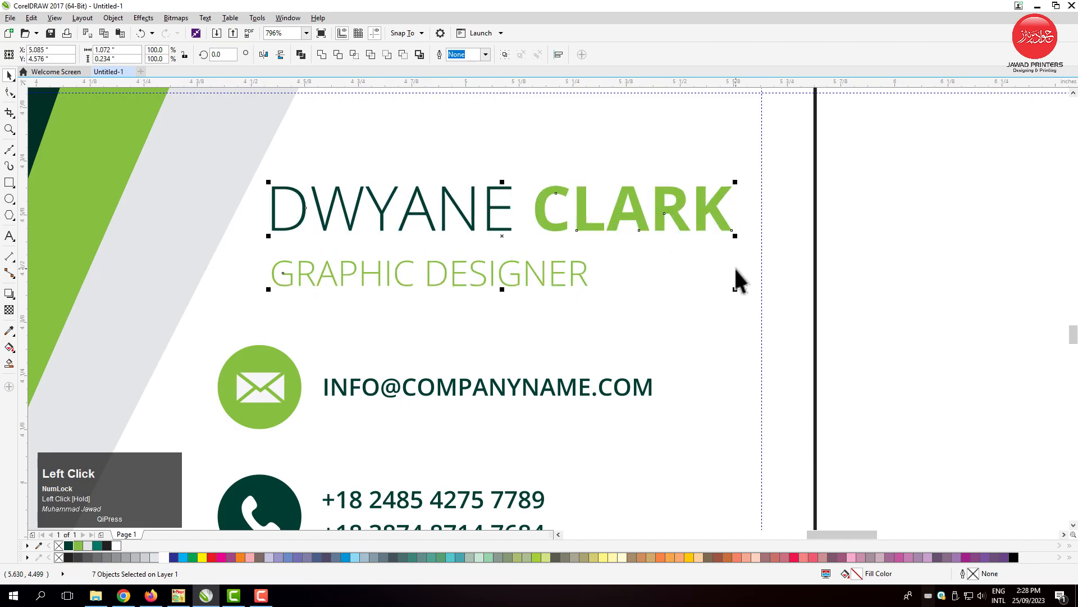
# Reposition the name and job title above the contact details and shrink them to about 1.03 inches wide
pyautogui.press('F4')
pyautogui.press('z')
pyautogui.moveTo(646, 329); pyautogui.dragTo(794, 423)
pyautogui.moveTo(762, 201); pyautogui.dragTo(746, 224)
pyautogui.press('Up')
pyautogui.press('Up')
pyautogui.moveTo(725, 299); pyautogui.dragTo(745, 313)
pyautogui.click(898, 315)
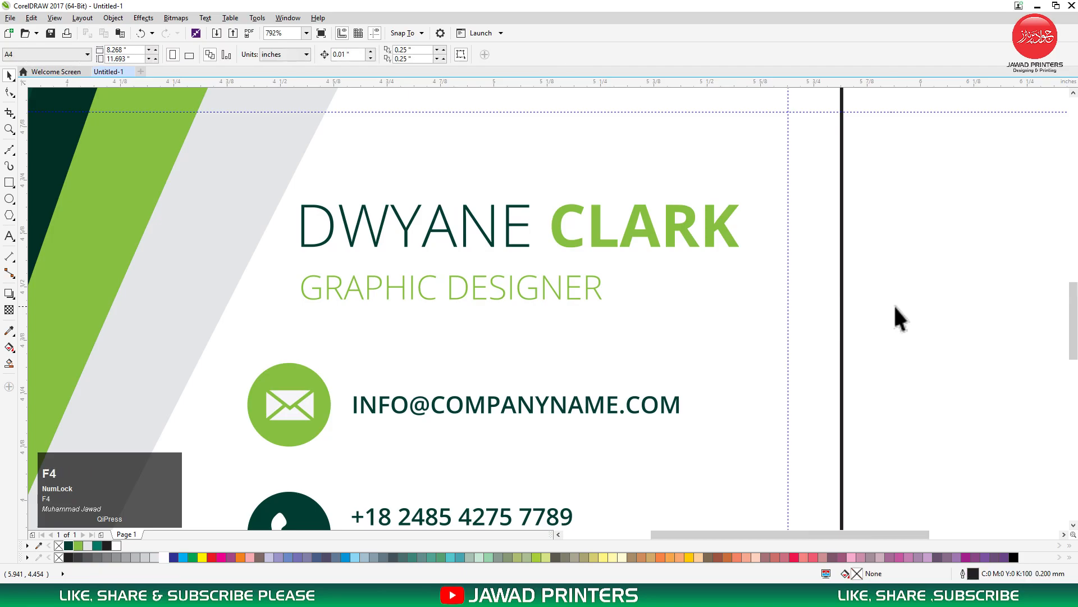
# Scale the logo copy beside the lower card down to 72%, about 1.01 inches wide
pyautogui.press('F4')
pyautogui.moveTo(269, 320); pyautogui.dragTo(453, 457)
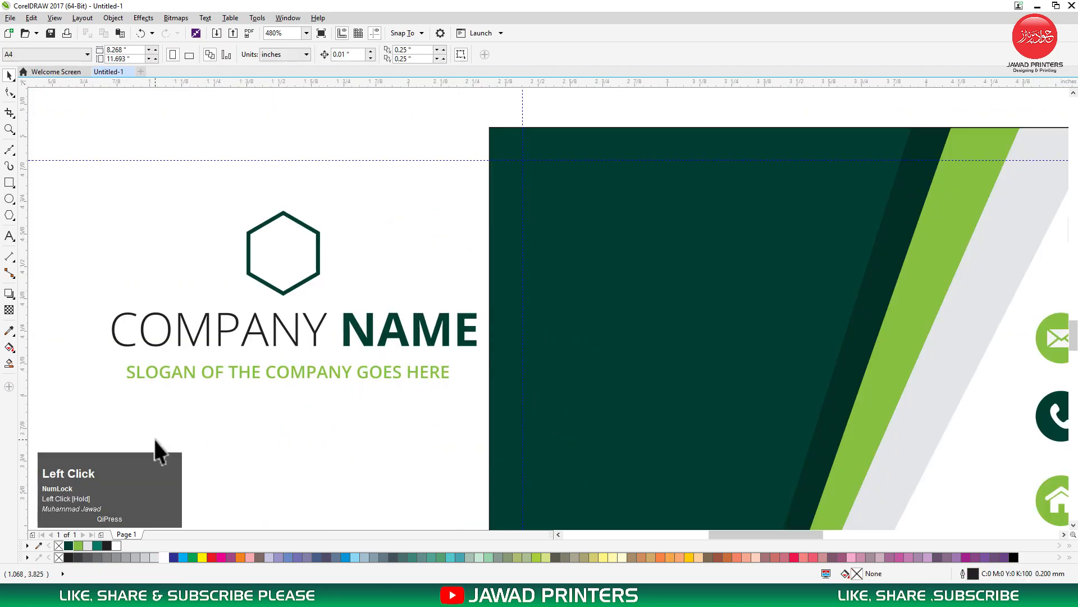
pyautogui.moveTo(232, 348); pyautogui.dragTo(428, 358)
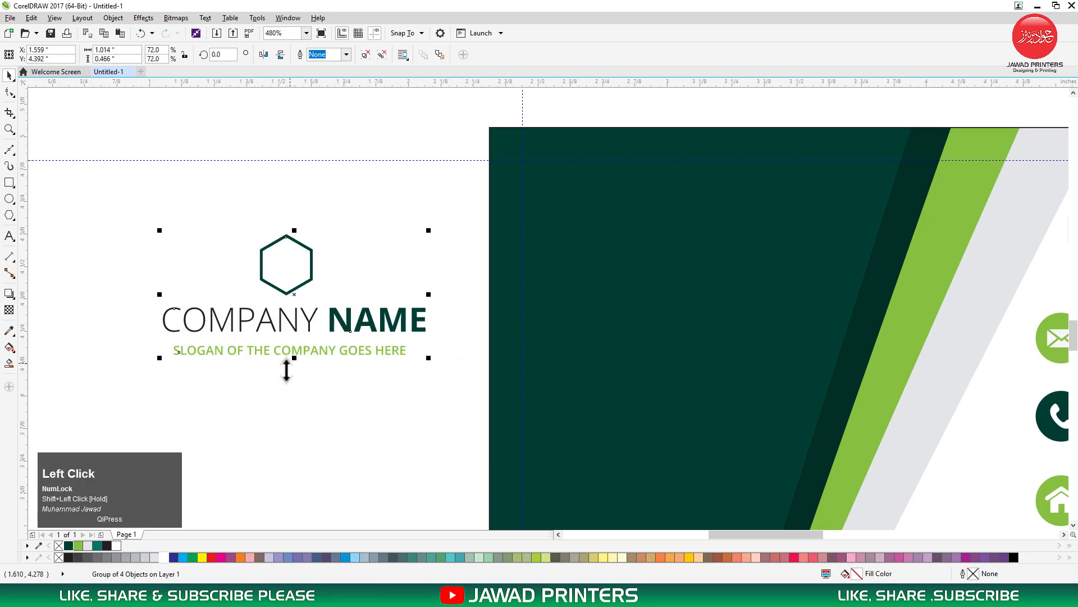
pyautogui.moveTo(612, 260)
pyautogui.mouseDown()
pyautogui.moveTo(649, 245)
pyautogui.moveTo(678, 252)
pyautogui.moveTo(596, 273)
pyautogui.mouseUp()
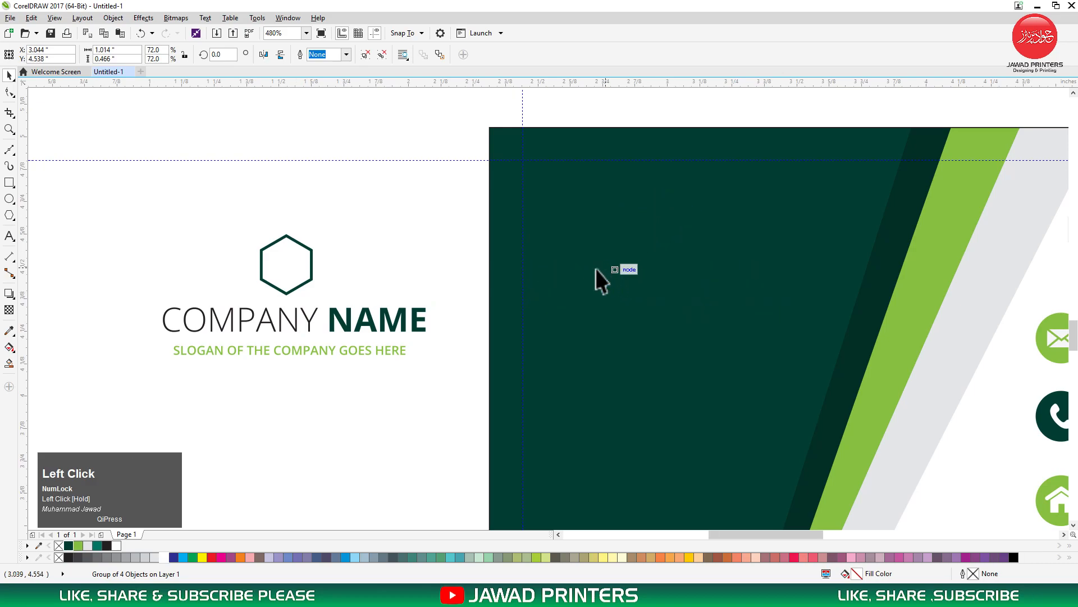
pyautogui.press('F2')
pyautogui.moveTo(449, 164); pyautogui.dragTo(895, 385)
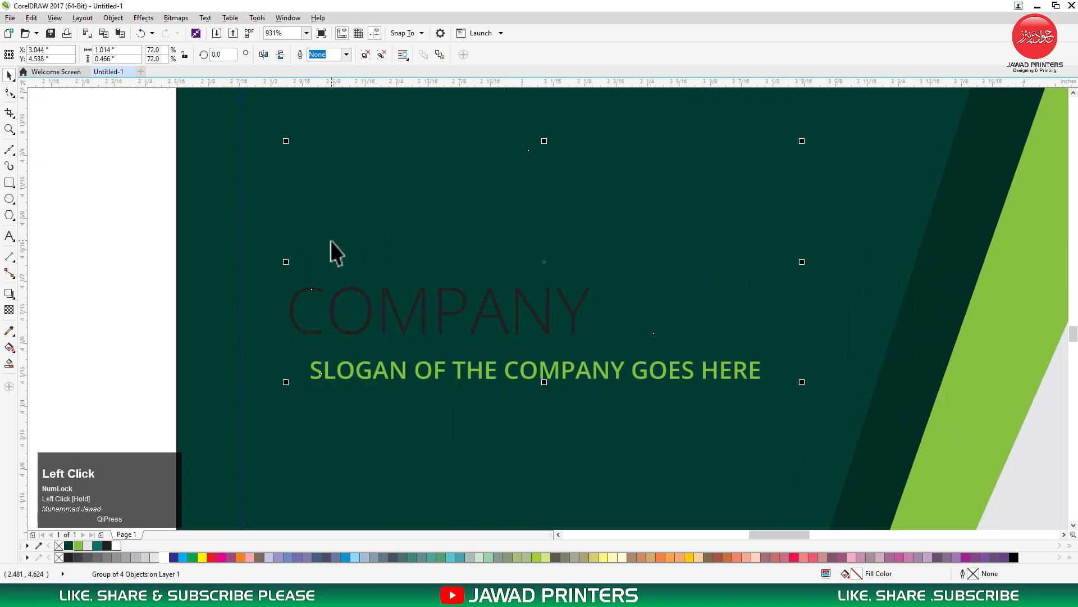
pyautogui.hotkey('ctrl', 'z')
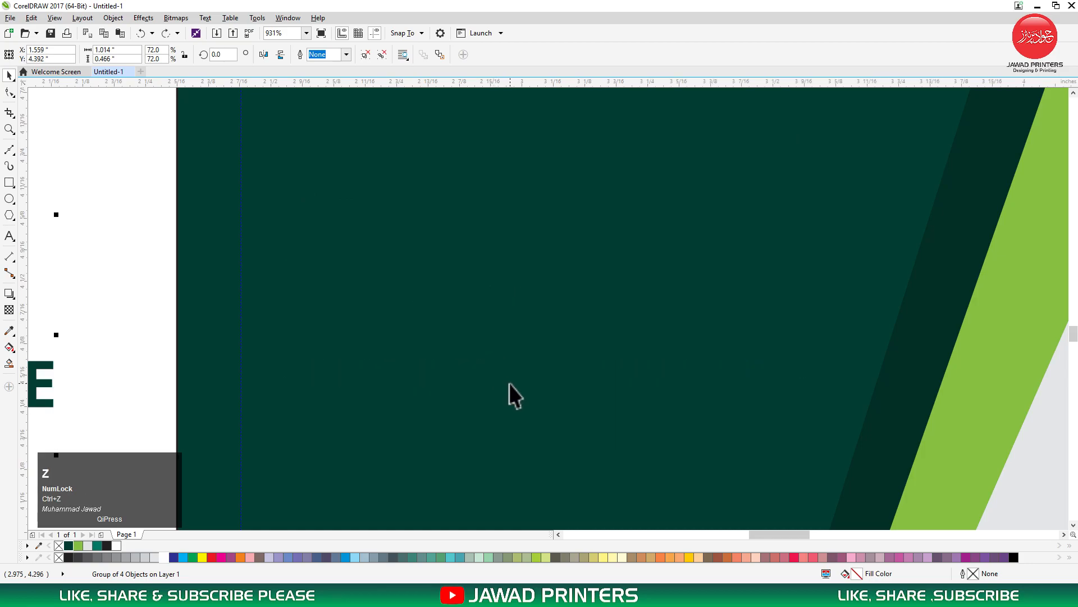
# Ungroup the logo copy beside the lower card and fill its hexagon and the word NAME with light green
pyautogui.press('F3')
pyautogui.press('F3')
pyautogui.moveTo(164, 303); pyautogui.dragTo(376, 423)
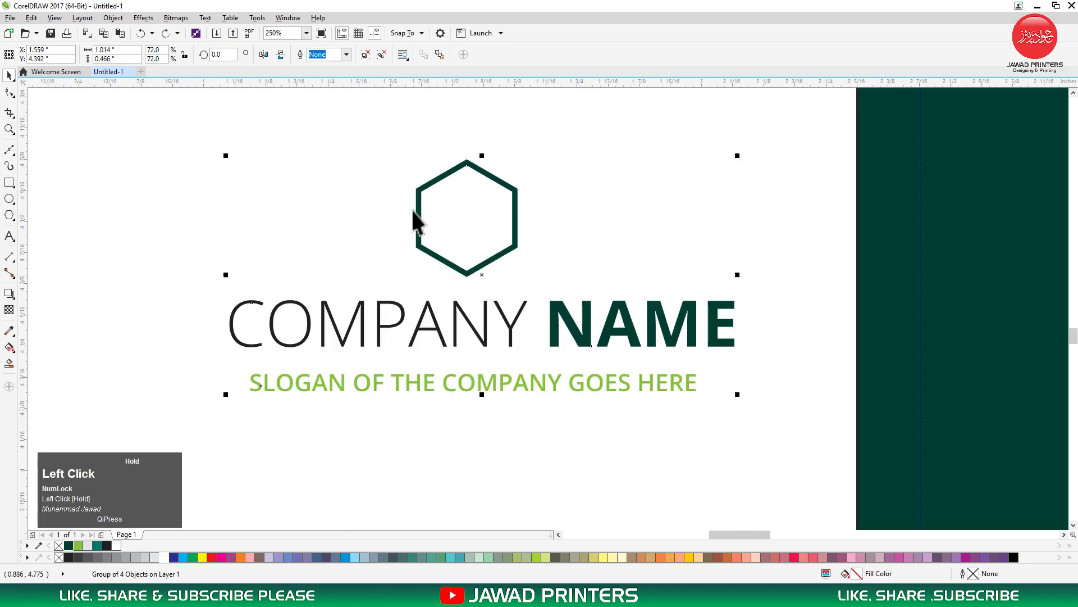
pyautogui.moveTo(367, 140); pyautogui.dragTo(465, 196)
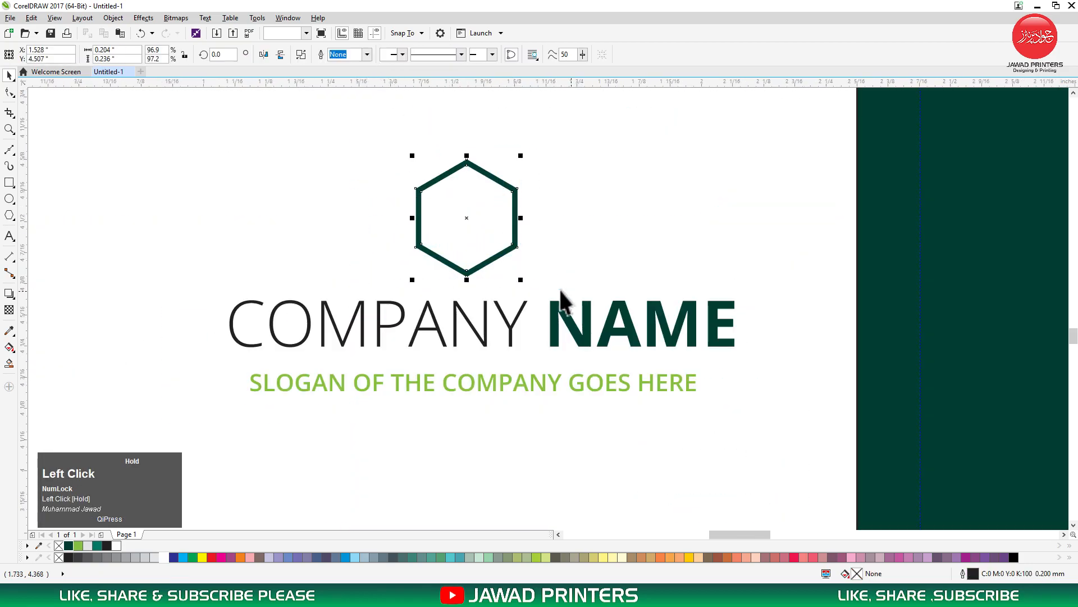
pyautogui.click(79, 544)
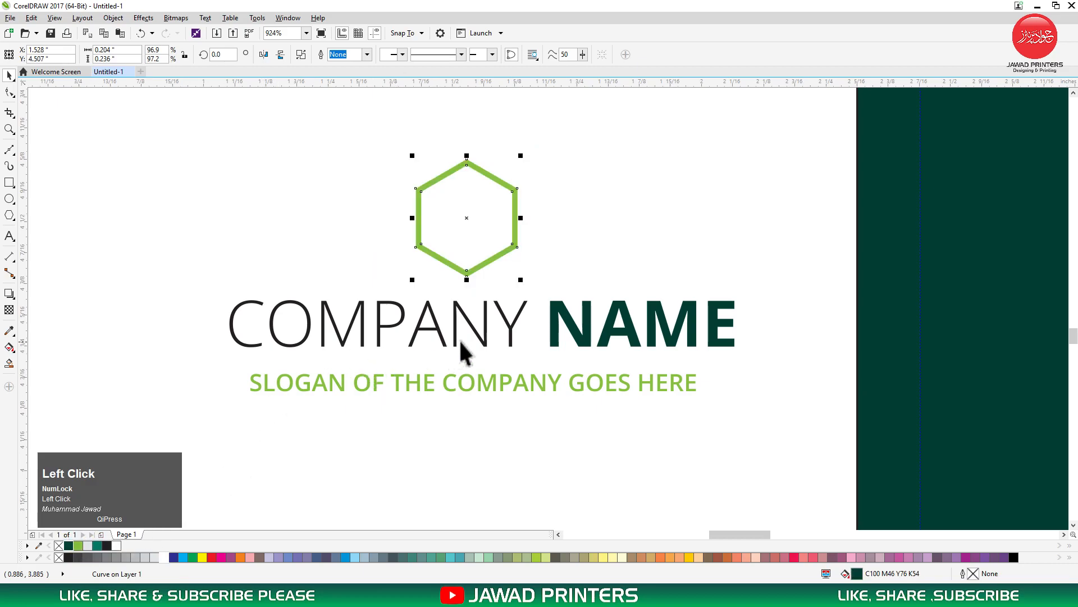
pyautogui.click(550, 342)
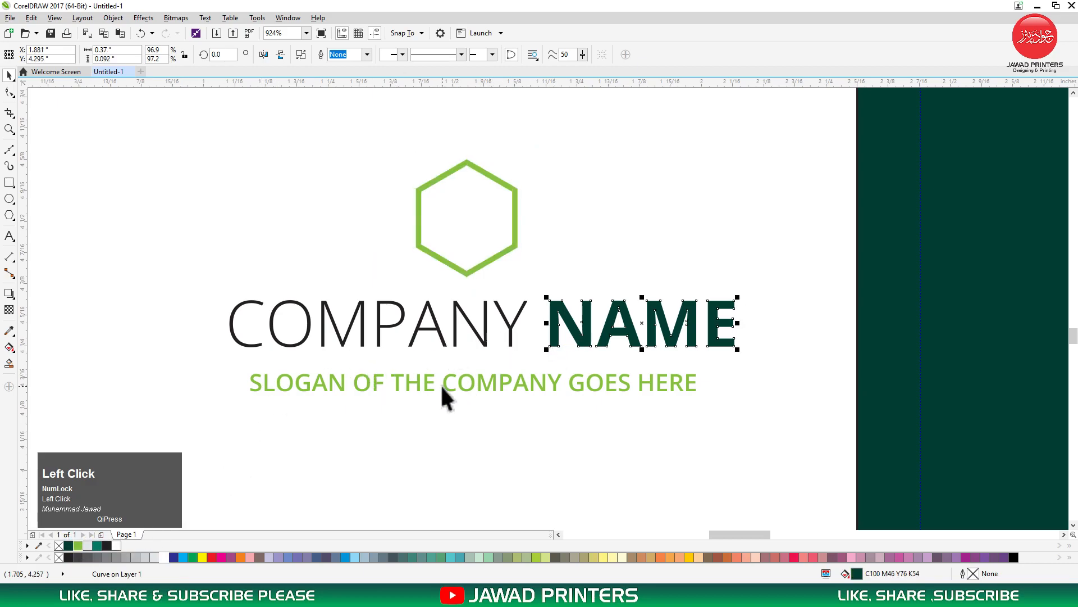
pyautogui.click(79, 546)
# Fill the logo copy's word COMPANY with white and its slogan with light grey (10% Black)
pyautogui.click(309, 344)
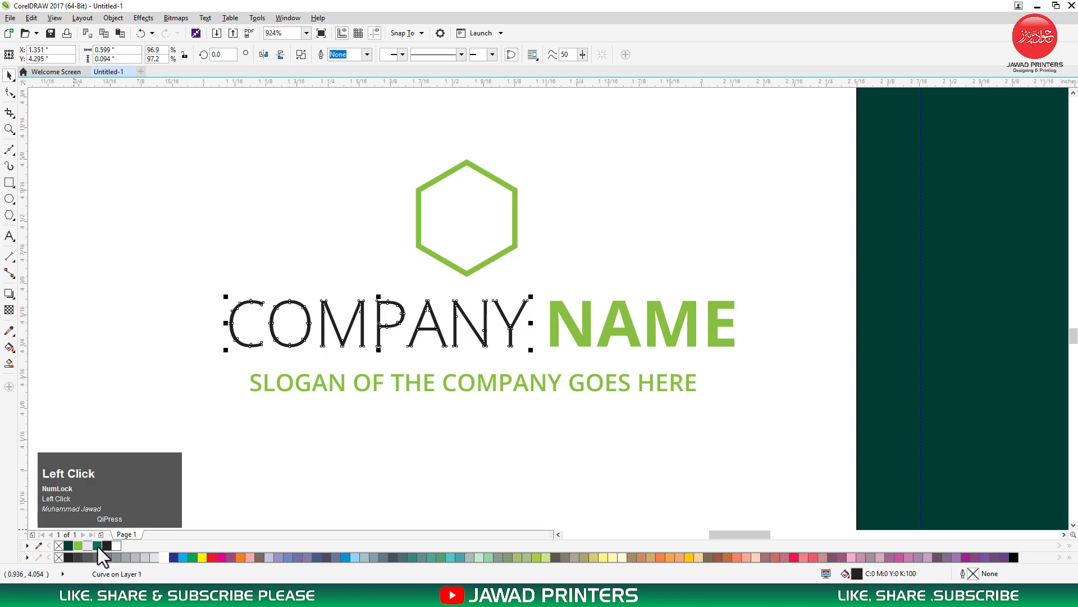
pyautogui.click(116, 546)
pyautogui.moveTo(221, 417); pyautogui.dragTo(717, 359)
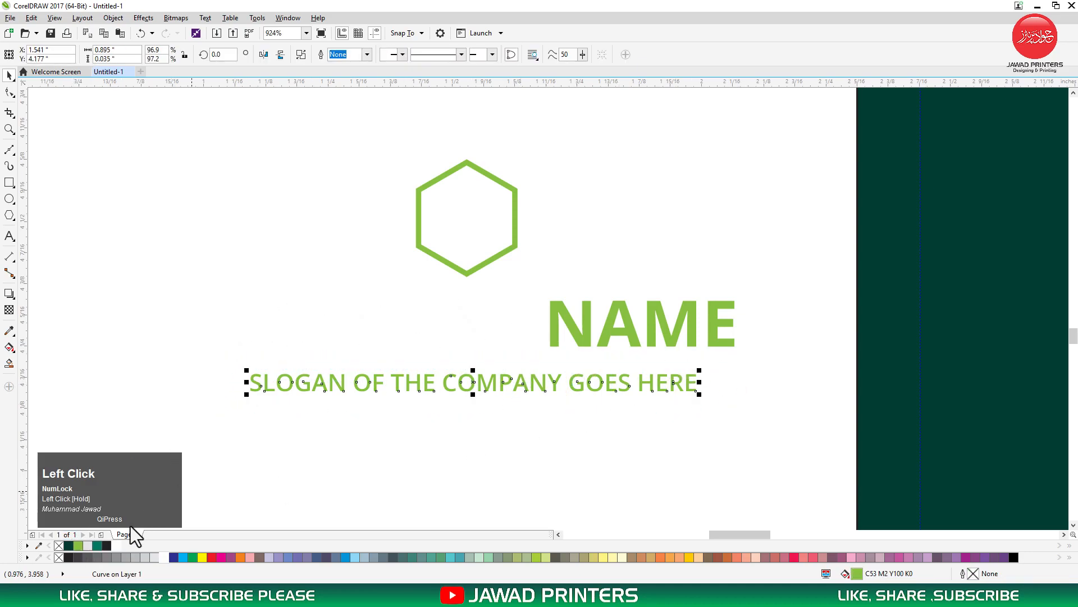
pyautogui.click(83, 549)
# Group the recoloured logo parts and move the group onto the upper part of the lower card's dark panel
pyautogui.moveTo(134, 130); pyautogui.dragTo(807, 474)
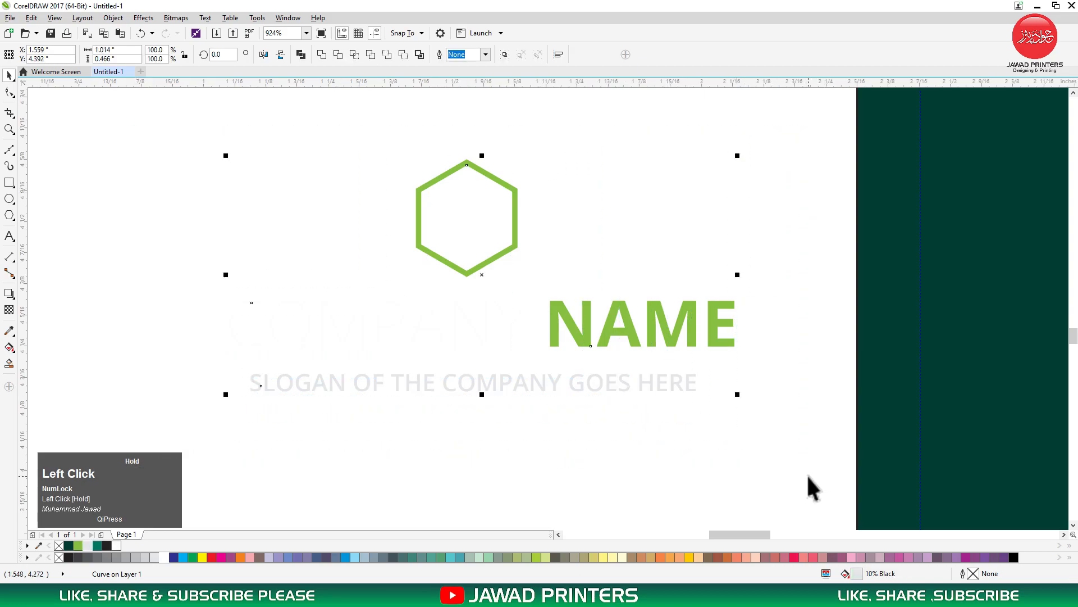
pyautogui.hotkey('ctrl', 'g')
pyautogui.press('F3')
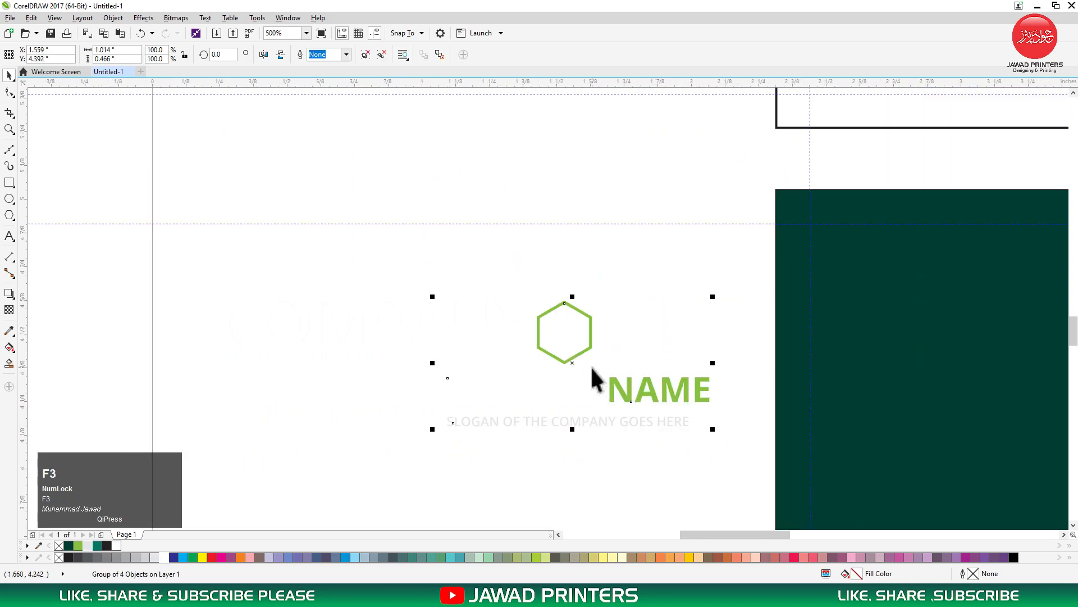
pyautogui.moveTo(573, 363); pyautogui.dragTo(957, 307)
pyautogui.press('F4')
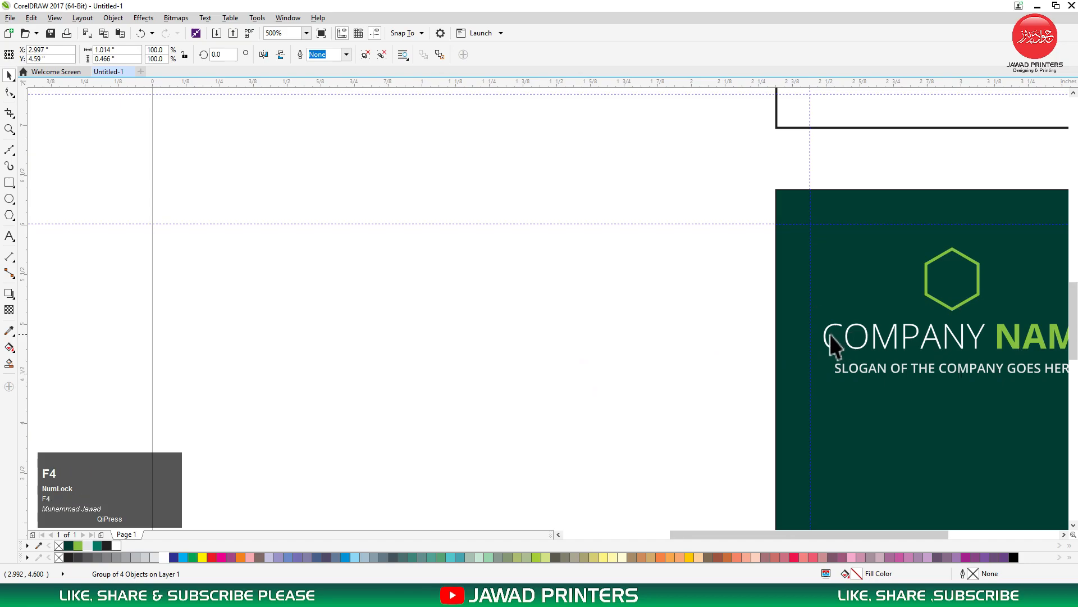
# Shift the logo slightly down on the dark panel and enlarge it to about 1.06 inches wide
pyautogui.press('F2')
pyautogui.moveTo(359, 331); pyautogui.dragTo(530, 417)
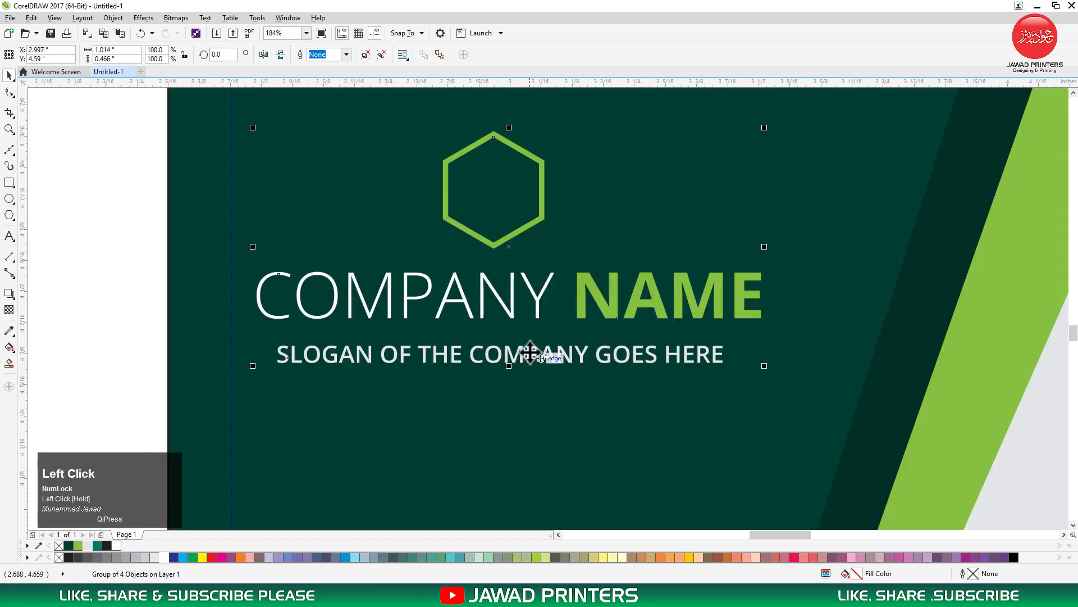
pyautogui.moveTo(510, 248); pyautogui.dragTo(514, 258)
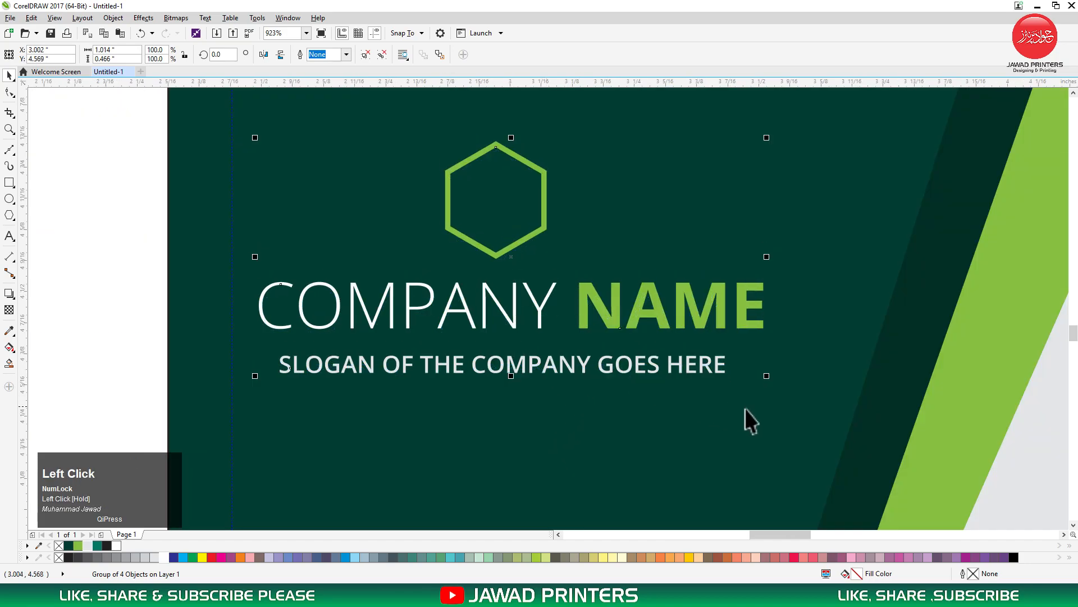
pyautogui.moveTo(767, 376); pyautogui.dragTo(792, 397)
pyautogui.press('F4')
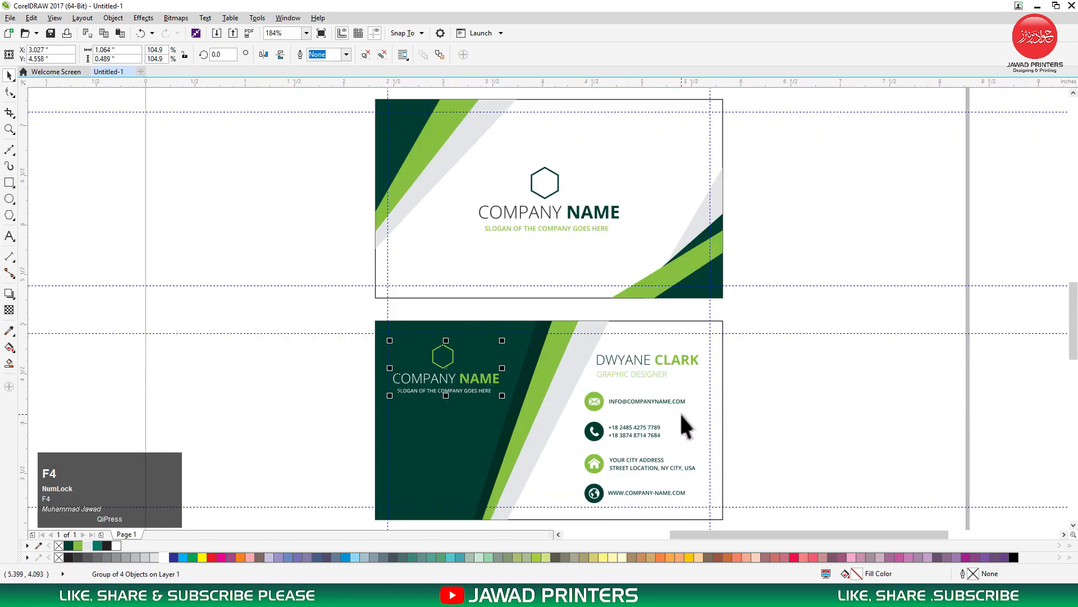
# Nudge the name and job title on the lower card 0.03 inches right and 0.01 inches up
pyautogui.press('F2')
pyautogui.moveTo(338, 333); pyautogui.dragTo(743, 435)
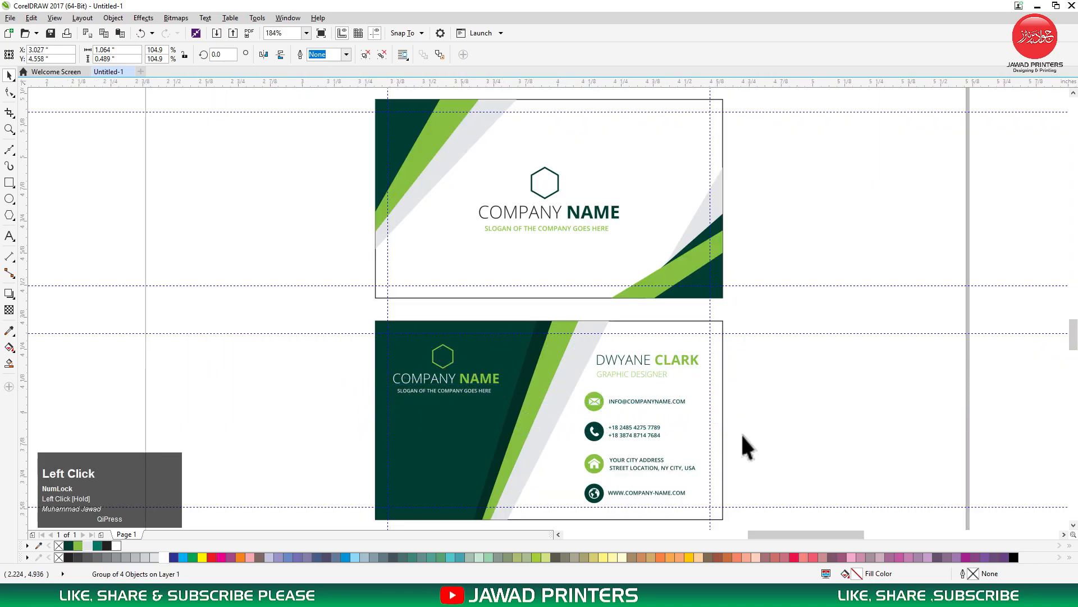
pyautogui.click(752, 301)
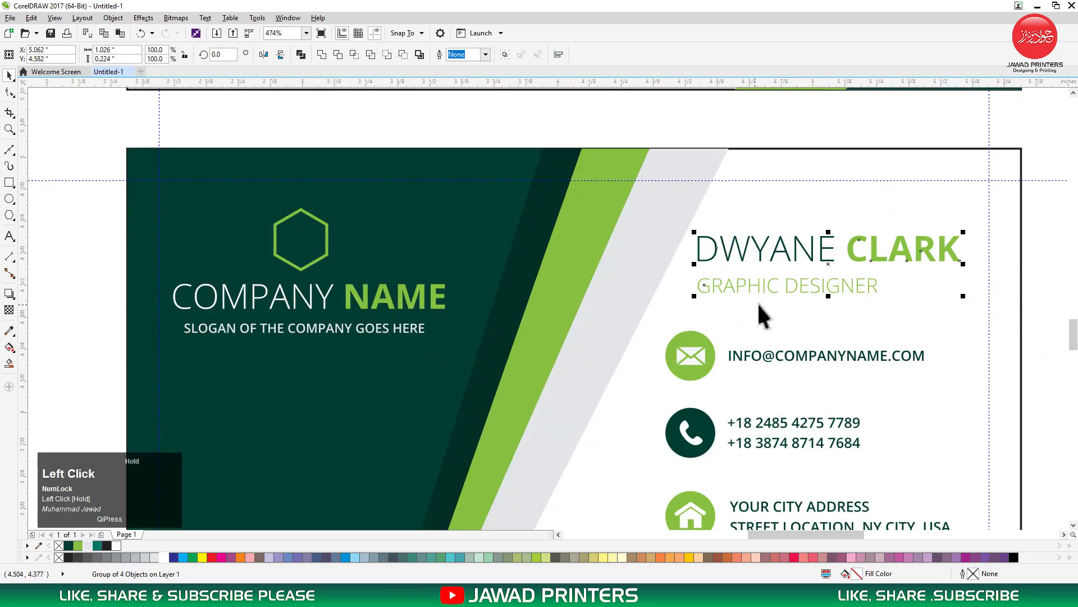
pyautogui.press('Right')
pyautogui.press('Right')
pyautogui.press('Right')
pyautogui.press('Up')
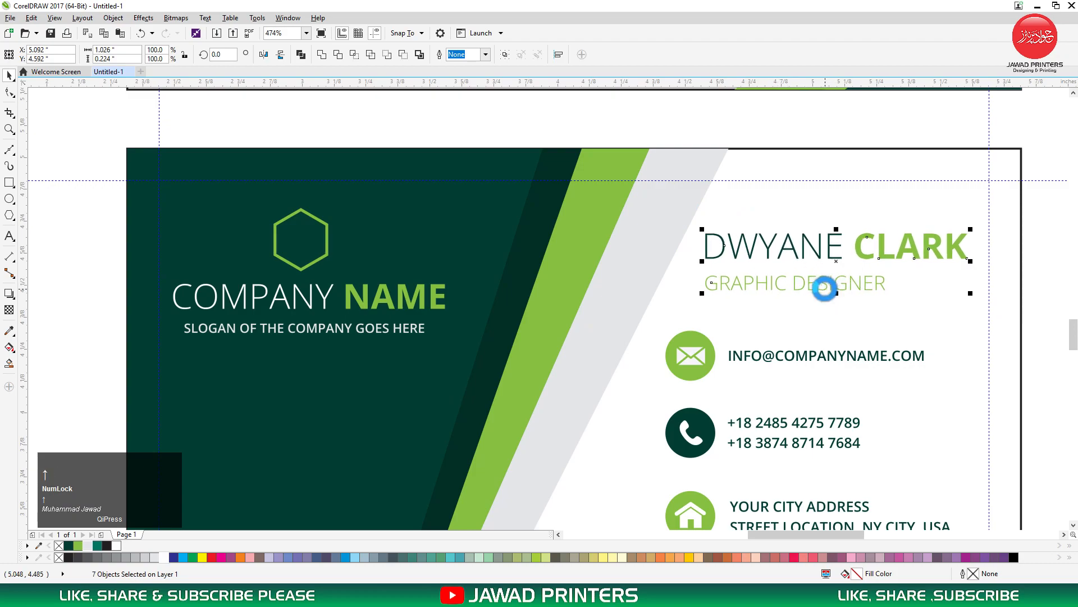